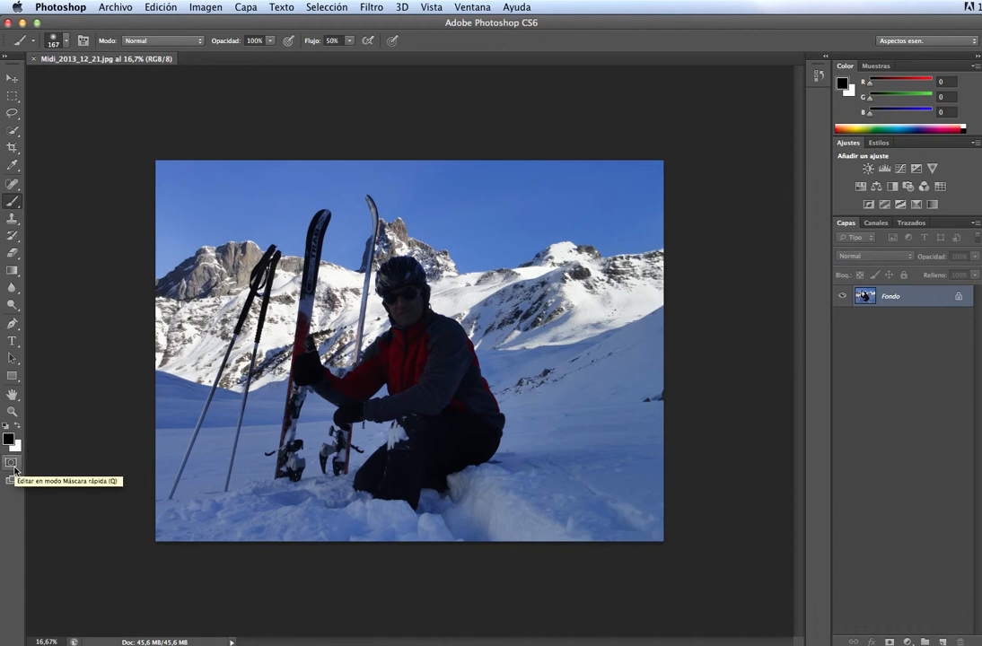
Enter Quick Mask mode and paint over the kneeling skier's outline and raised arm with the soft brush.
click(12, 463)
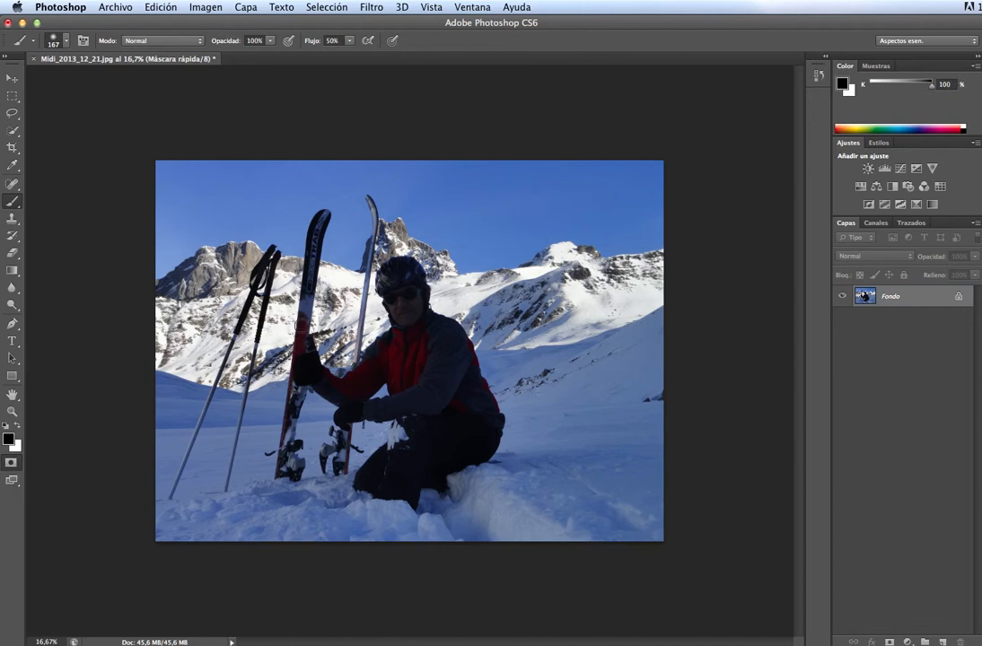
mouse_move(309, 342)
mouse_down()
mouse_move(336, 383)
mouse_move(357, 380)
mouse_move(399, 322)
mouse_move(379, 273)
mouse_move(413, 262)
mouse_move(440, 341)
mouse_move(439, 318)
mouse_move(465, 339)
mouse_move(500, 432)
mouse_move(484, 460)
mouse_move(451, 467)
mouse_move(442, 489)
mouse_move(421, 485)
mouse_move(408, 502)
mouse_move(355, 478)
mouse_move(393, 443)
mouse_move(395, 426)
mouse_move(393, 411)
mouse_move(338, 416)
mouse_move(377, 401)
mouse_up()
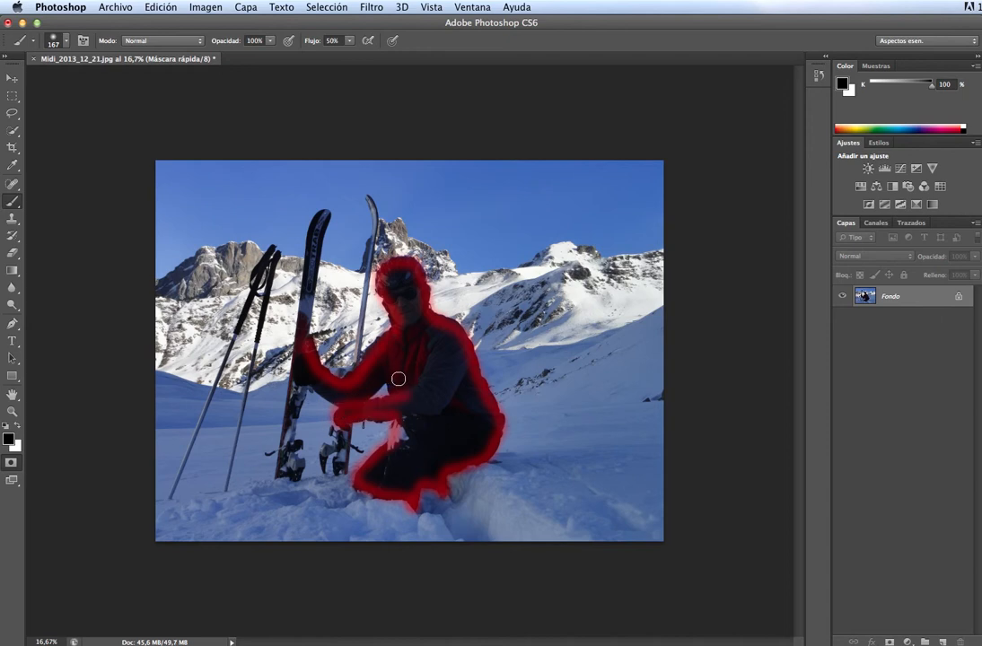
mouse_move(392, 376)
mouse_down()
mouse_move(375, 377)
mouse_move(363, 398)
mouse_up()
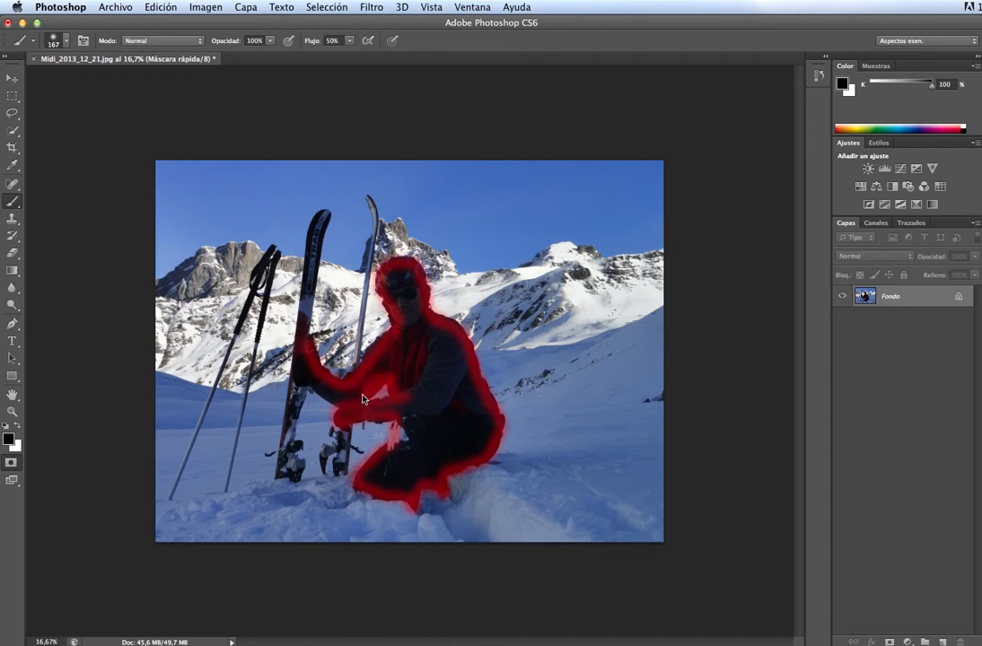
key(ctrl+Up)
click(329, 362)
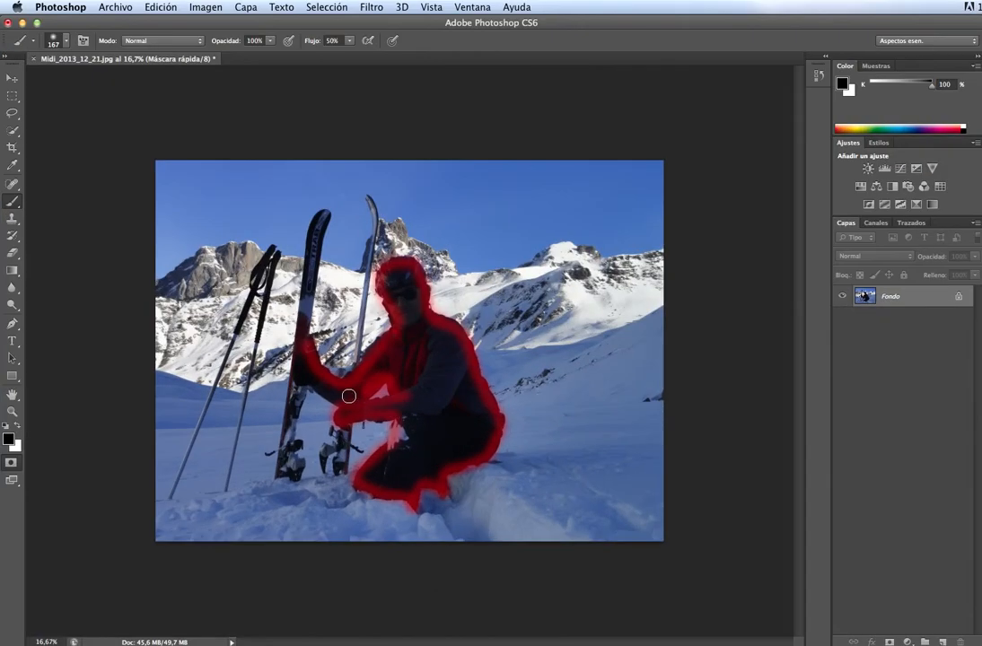
mouse_move(308, 356)
mouse_down()
mouse_move(302, 384)
mouse_move(307, 368)
mouse_move(316, 389)
mouse_move(346, 401)
mouse_move(364, 387)
mouse_move(322, 384)
mouse_move(313, 372)
mouse_move(339, 373)
mouse_up()
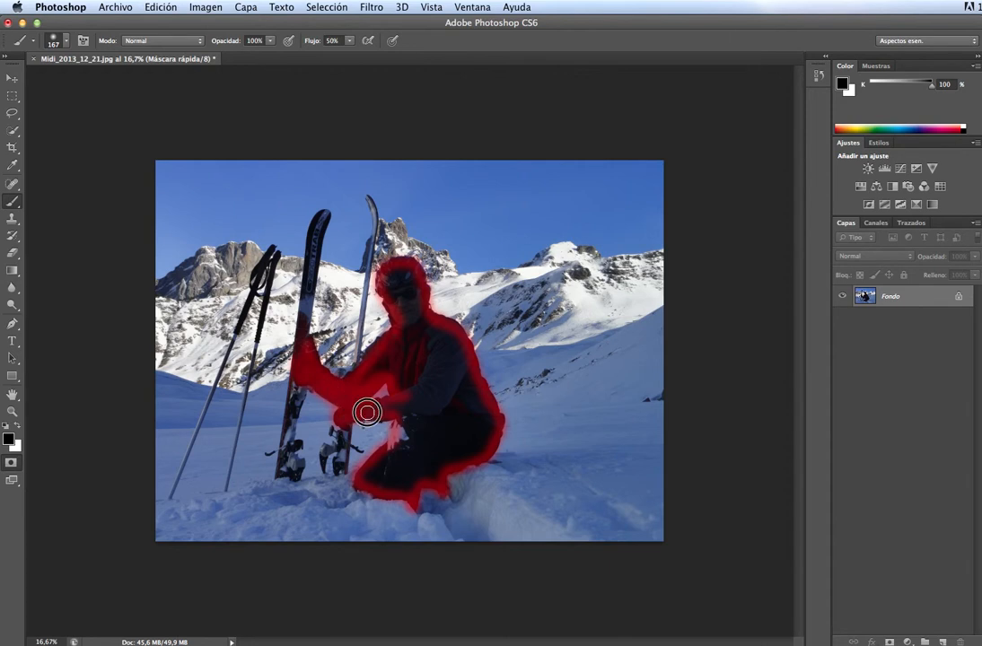
Paint the mask over the skier's head and torso, undoing the stroke that strays across the mountains.
key(ctrl+Up)
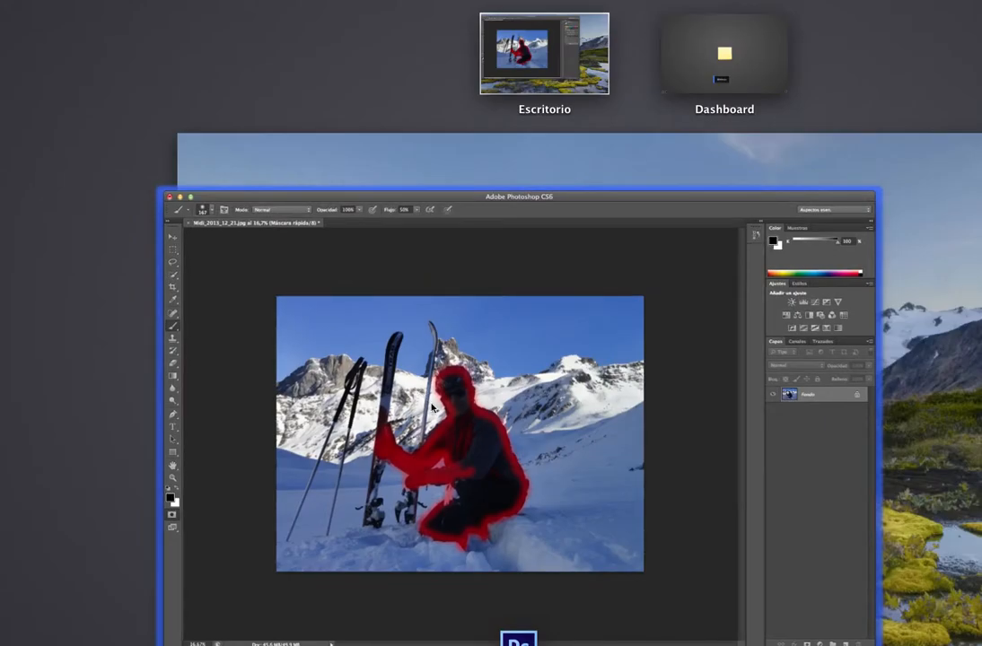
click(431, 407)
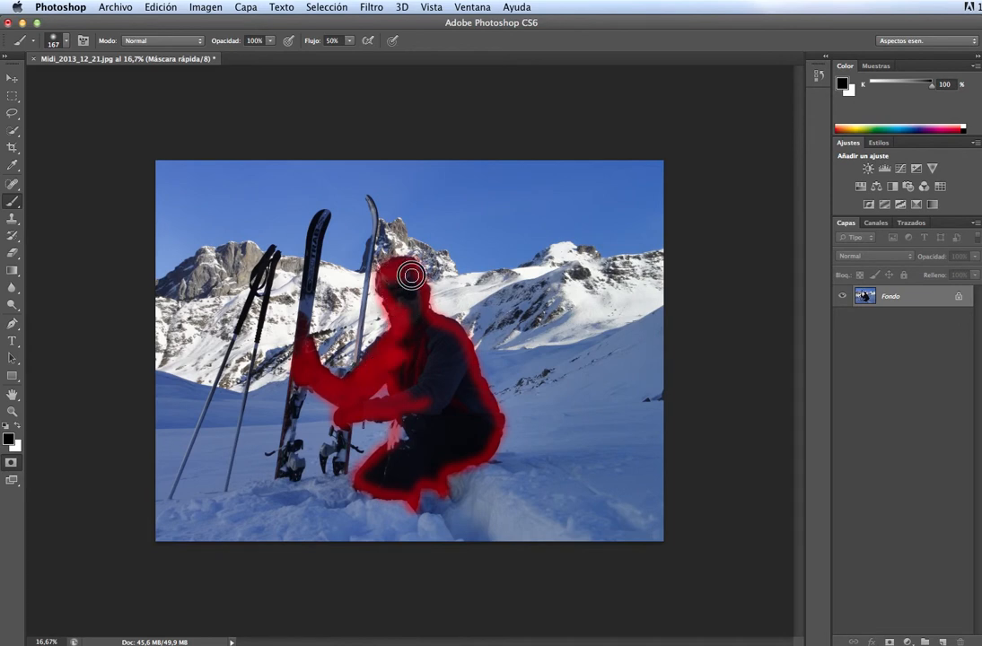
mouse_move(389, 288)
mouse_down()
mouse_move(407, 292)
mouse_move(405, 278)
mouse_move(421, 346)
mouse_move(436, 364)
mouse_move(421, 337)
mouse_move(440, 345)
mouse_move(432, 327)
mouse_move(457, 357)
mouse_move(438, 383)
mouse_move(438, 416)
mouse_move(410, 367)
mouse_move(410, 405)
mouse_move(408, 368)
mouse_move(474, 424)
mouse_move(482, 406)
mouse_move(485, 445)
mouse_move(483, 430)
mouse_move(445, 449)
mouse_move(458, 456)
mouse_move(473, 447)
mouse_move(454, 453)
mouse_move(467, 419)
mouse_move(739, 212)
mouse_up()
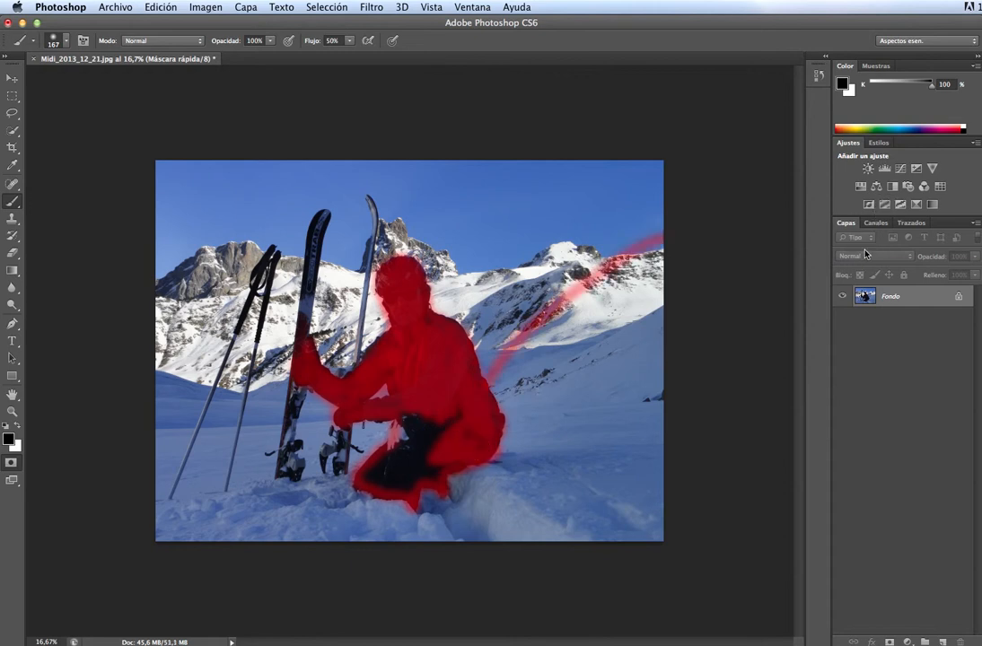
key(super+z)
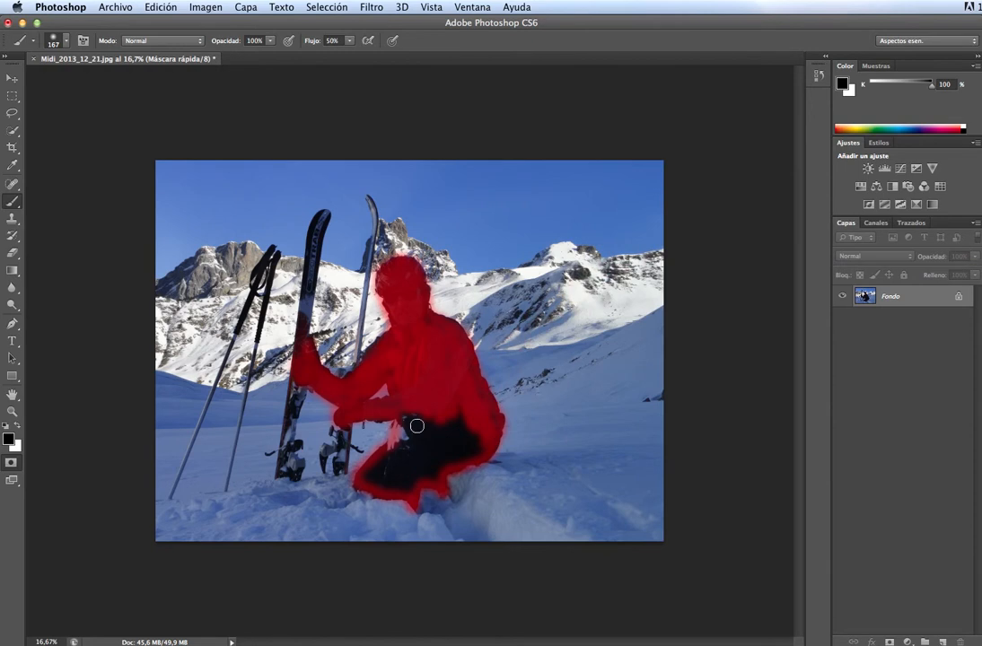
Fill the mask over the skier's legs and touch up the unpainted spots on his arms and jacket.
mouse_move(407, 417)
mouse_down()
mouse_move(402, 444)
mouse_move(423, 406)
mouse_move(404, 451)
mouse_move(405, 415)
mouse_move(395, 458)
mouse_move(418, 419)
mouse_move(459, 409)
mouse_move(422, 427)
mouse_move(423, 444)
mouse_move(461, 420)
mouse_move(429, 438)
mouse_move(450, 425)
mouse_move(445, 457)
mouse_move(473, 424)
mouse_move(466, 447)
mouse_move(477, 445)
mouse_move(470, 459)
mouse_move(430, 468)
mouse_move(441, 452)
mouse_move(368, 477)
mouse_move(380, 473)
mouse_move(375, 482)
mouse_move(403, 486)
mouse_up()
click(357, 486)
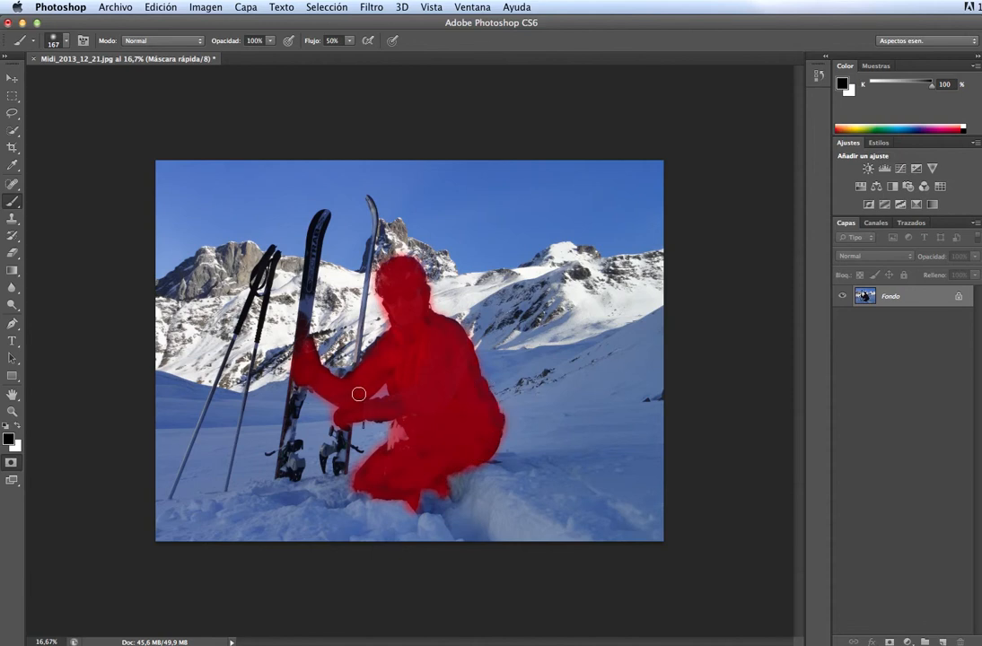
drag(352, 383, 396, 334)
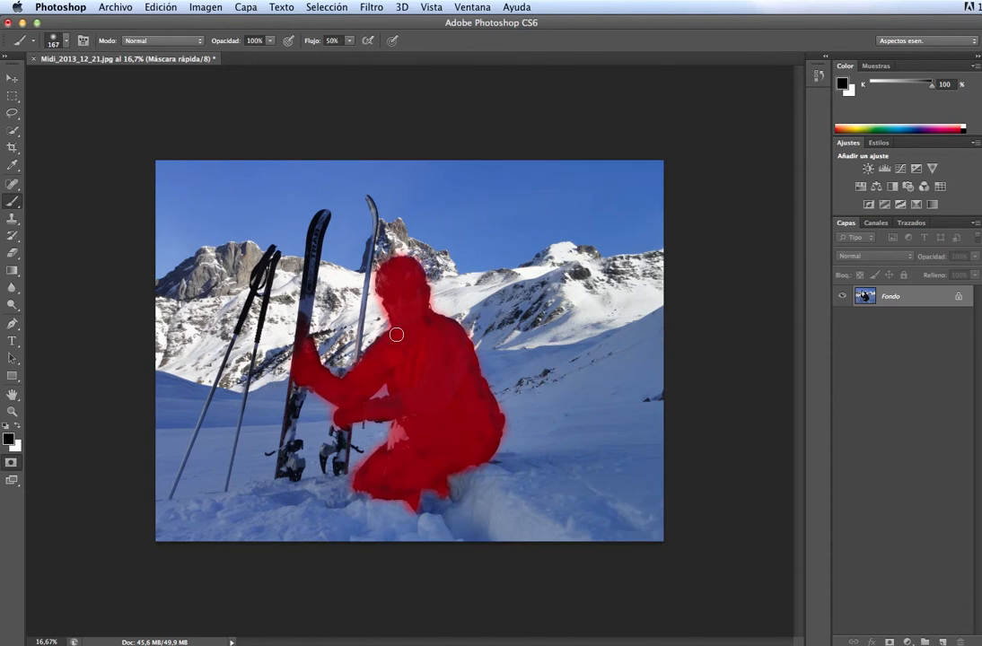
click(379, 419)
mouse_move(322, 377)
mouse_down()
mouse_move(312, 333)
mouse_move(321, 365)
mouse_up()
Check the painted mask at 100% zoom and exit Quick Mask mode to turn it into a selection of the skier.
key(super+1)
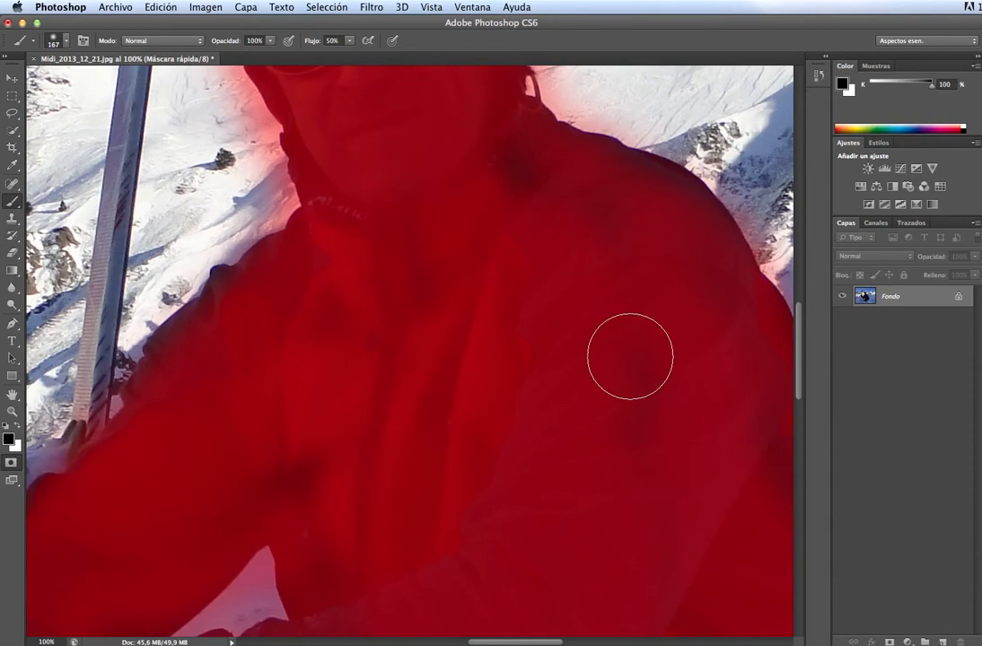
mouse_move(500, 643)
mouse_down()
mouse_move(412, 640)
mouse_move(503, 639)
mouse_up()
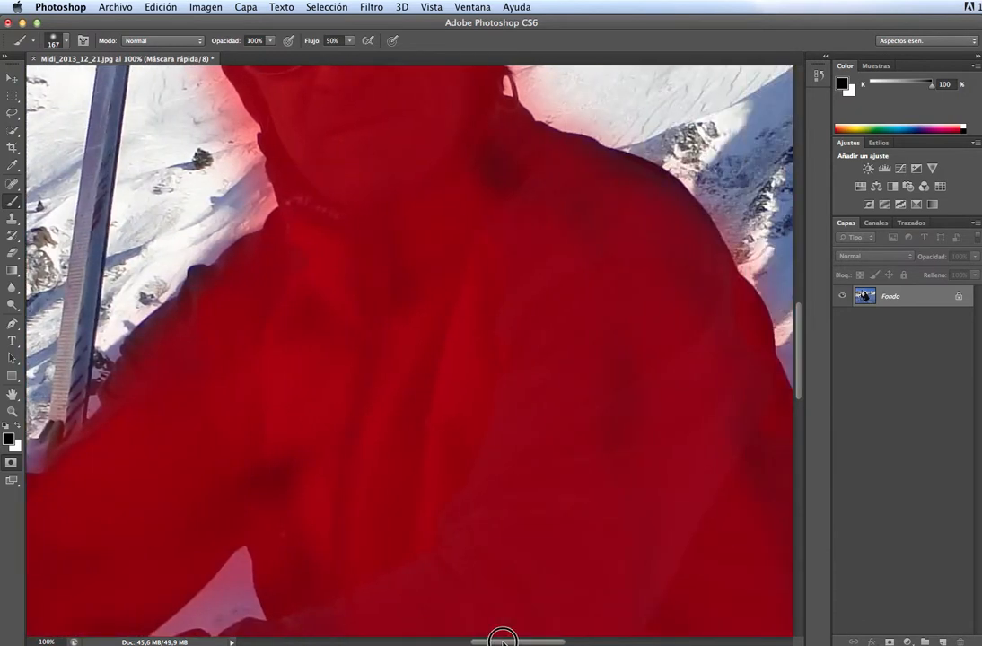
key(super+0)
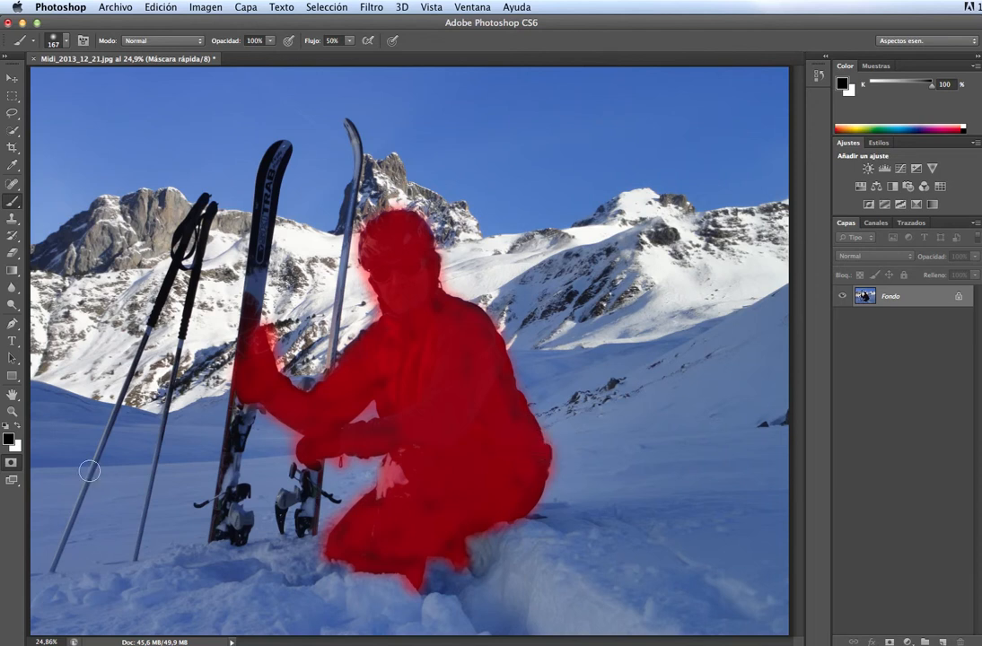
click(11, 463)
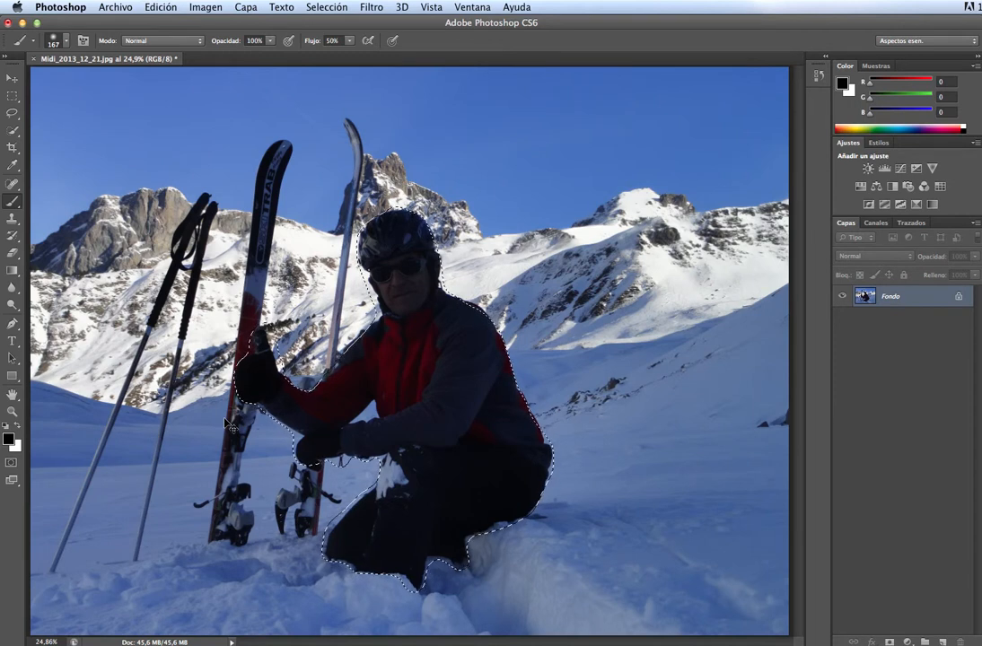
Copy the selected skier to a new layer and name it "Perfil mio".
key(super+b)
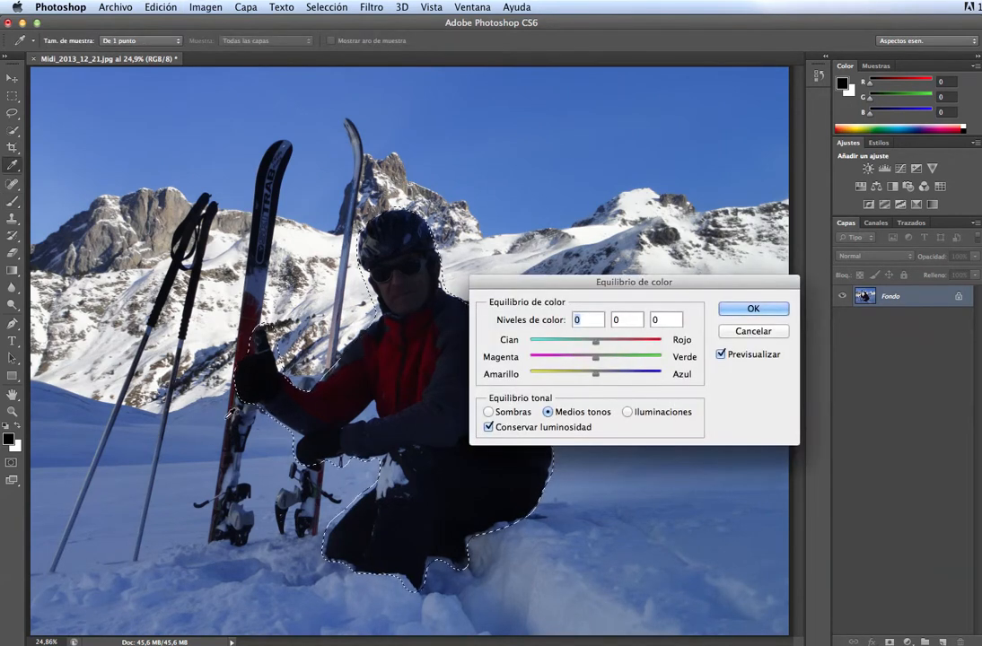
click(740, 332)
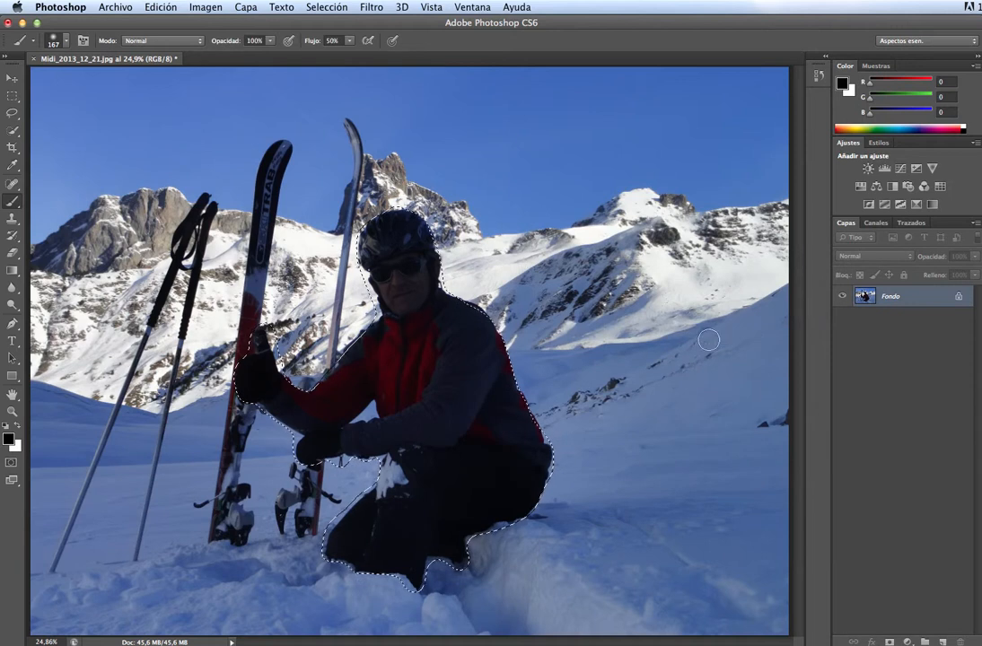
key(super+j)
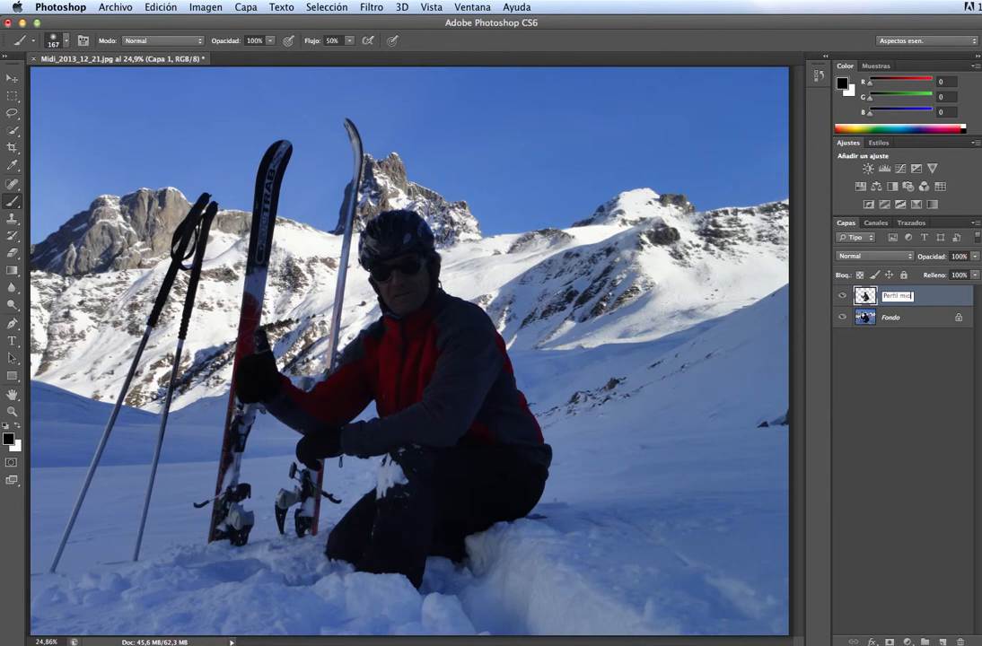
key(Return)
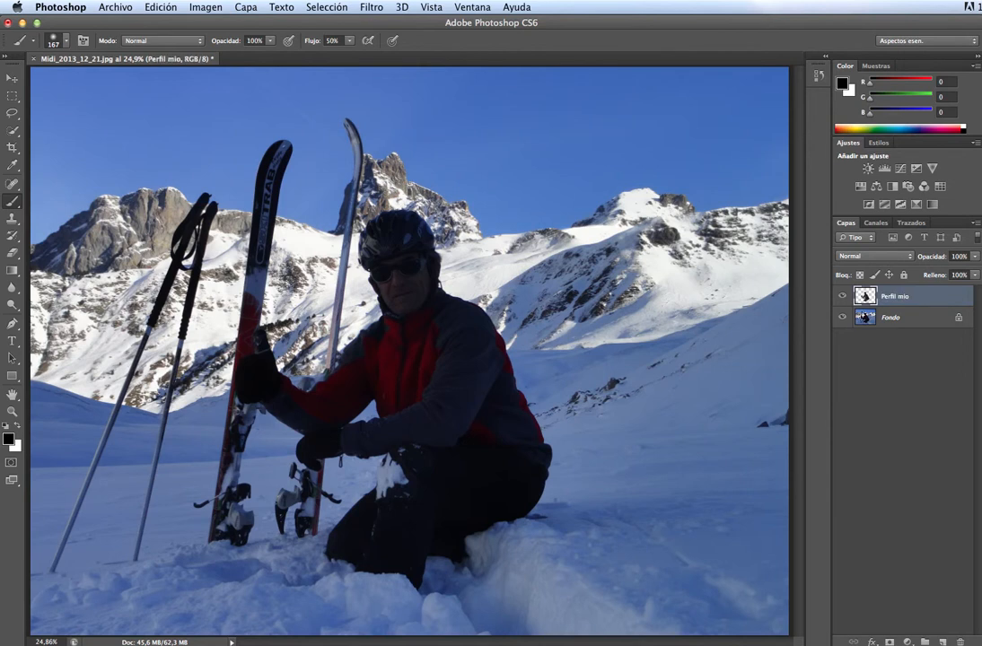
click(900, 383)
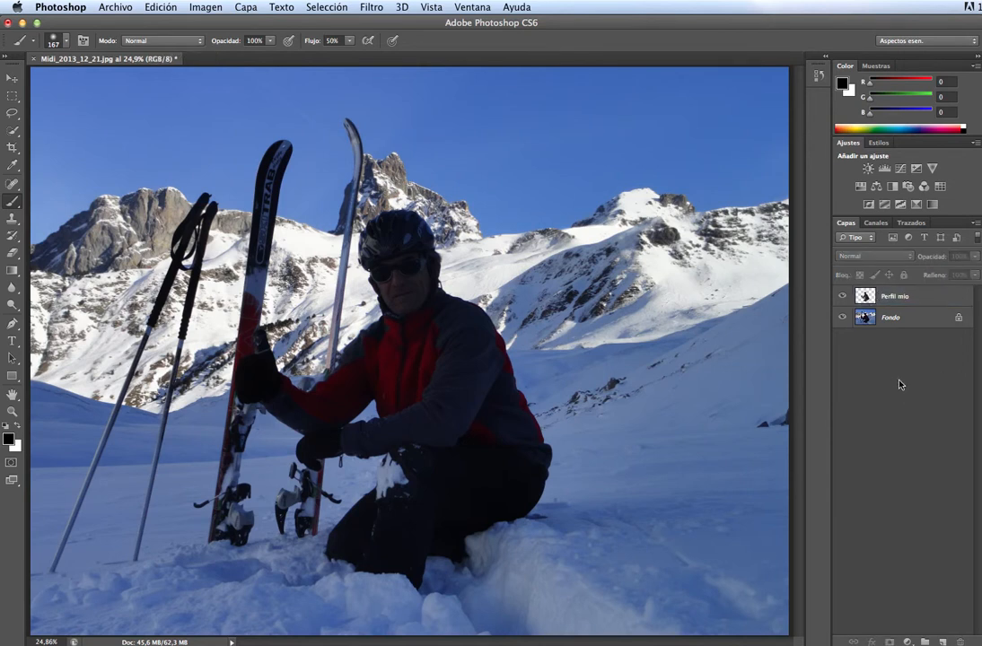
Duplicate the Fondo background layer as "Fondo copia" in the same document.
click(866, 319)
right_click(867, 321)
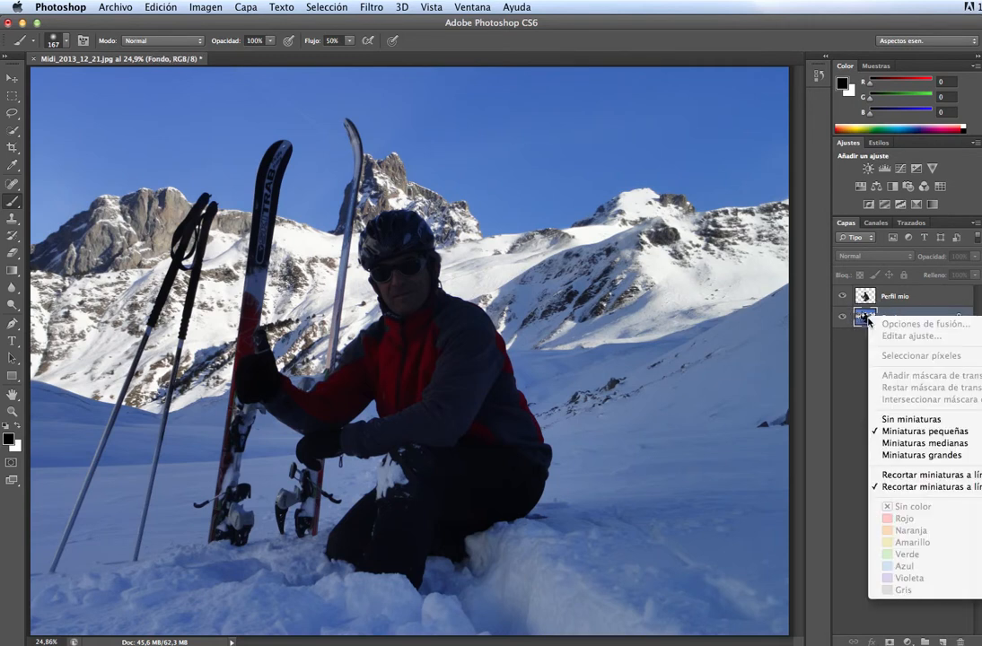
click(839, 372)
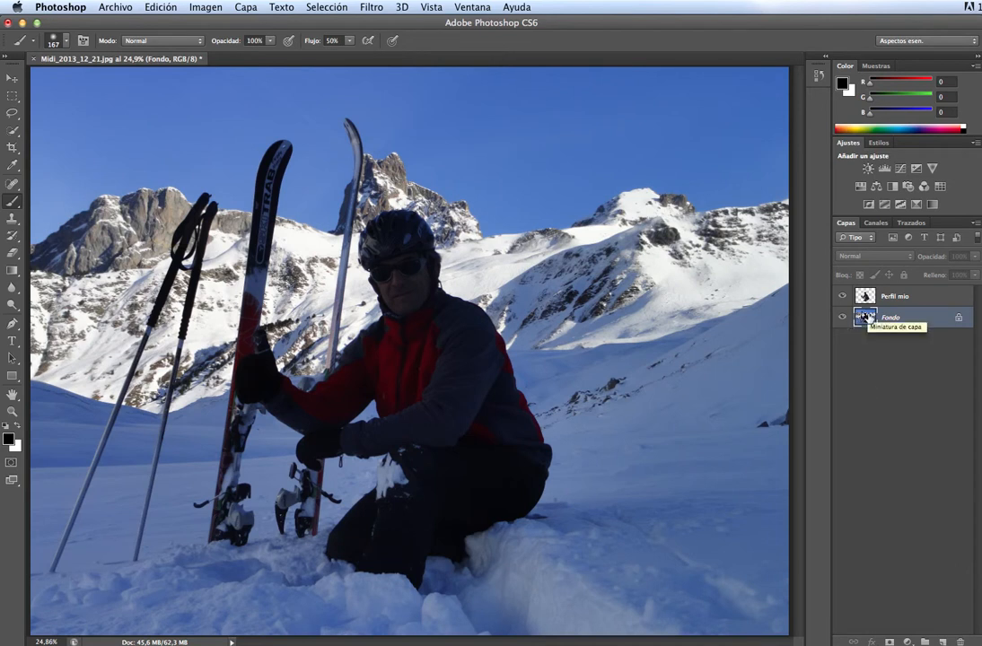
right_click(894, 321)
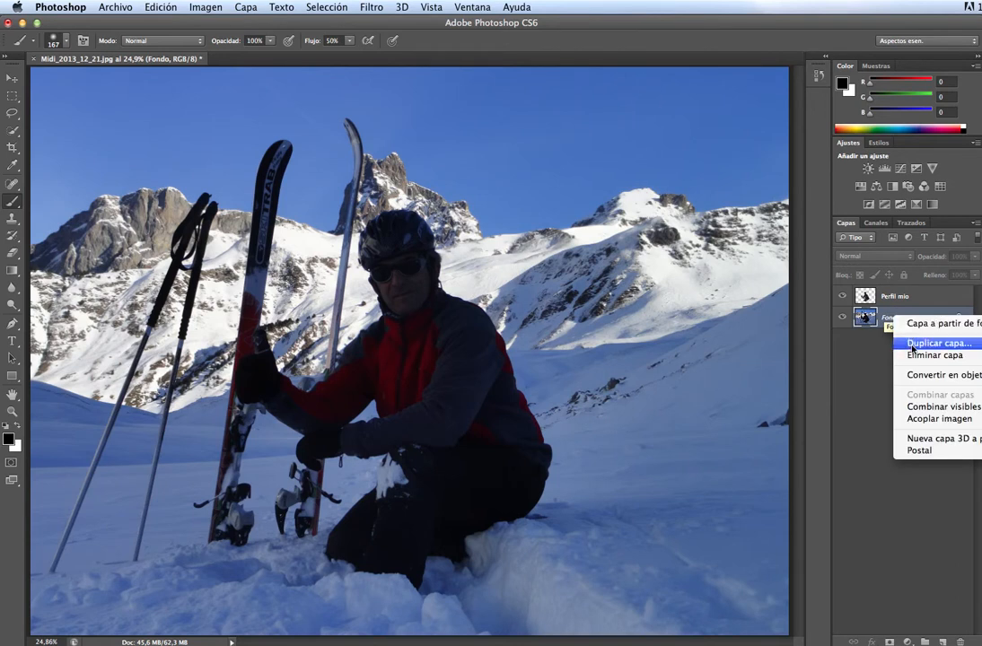
click(911, 345)
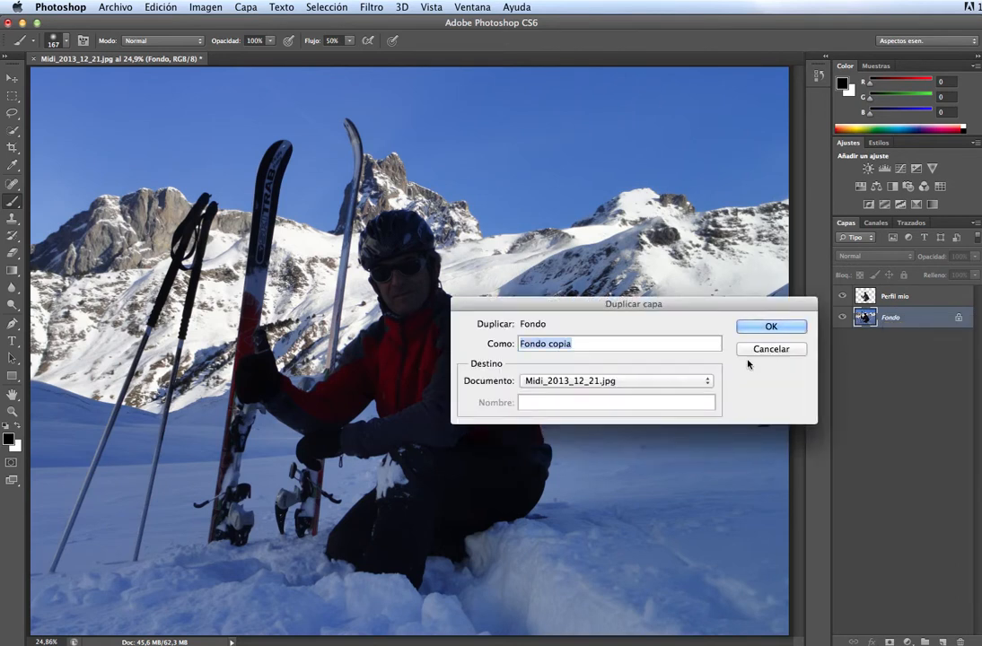
click(760, 326)
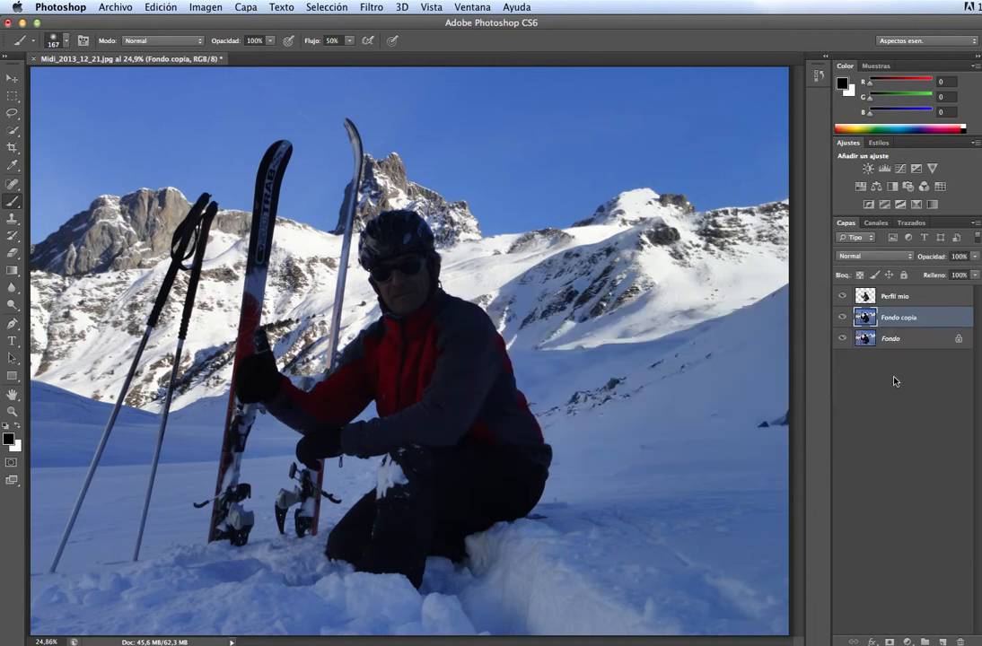
click(885, 381)
Make the "Perfil mio" layer active and reselect the previous selection around the skier.
click(863, 297)
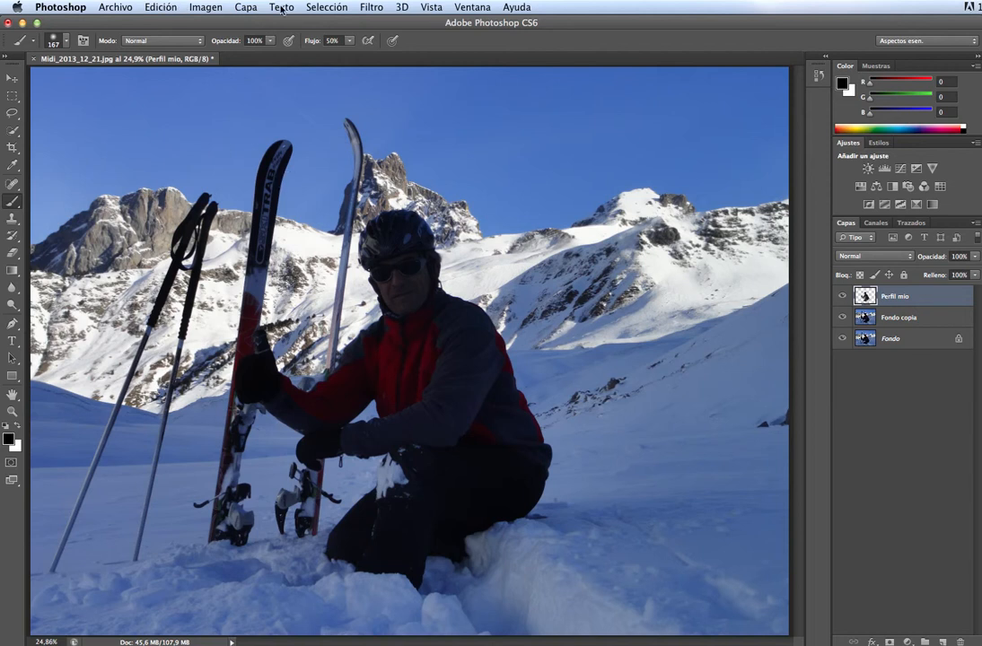
click(320, 6)
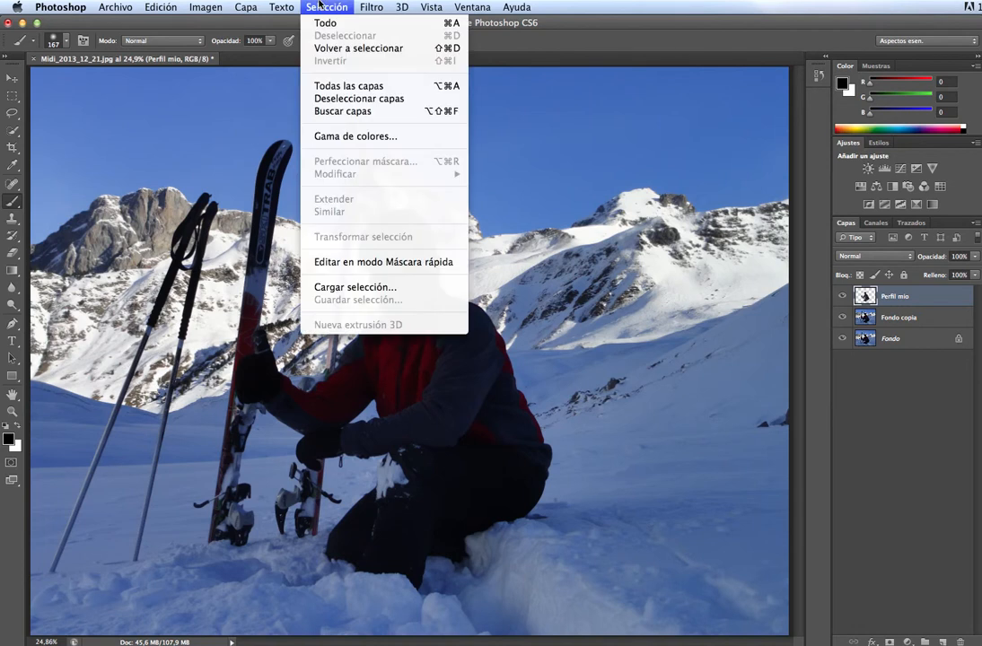
click(338, 49)
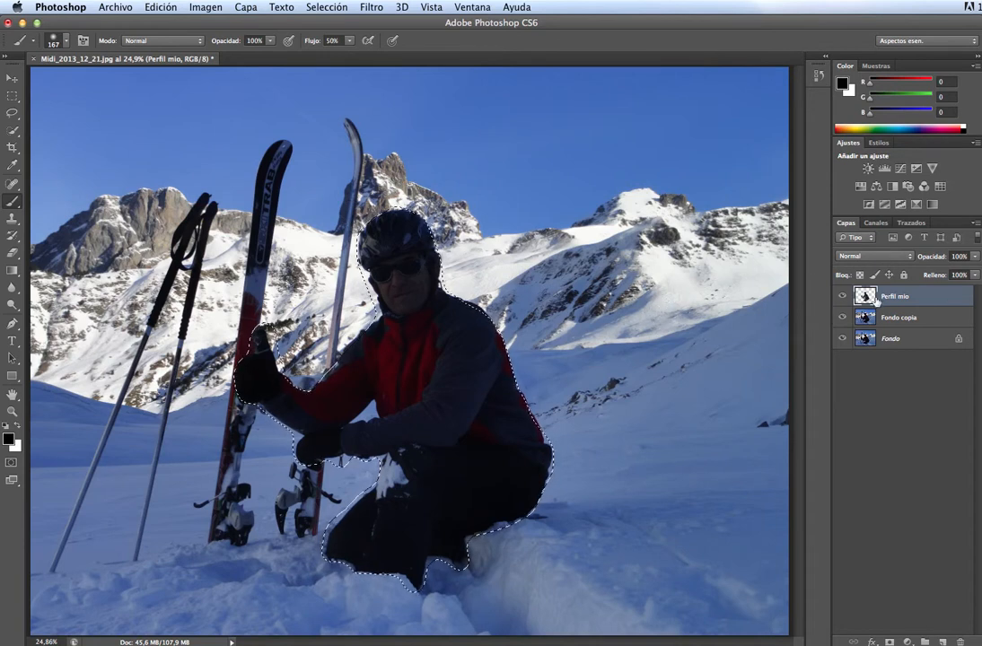
Try the Aclarar, Luz suave and Luz intensa blend modes on the "Perfil mio" layer.
click(882, 258)
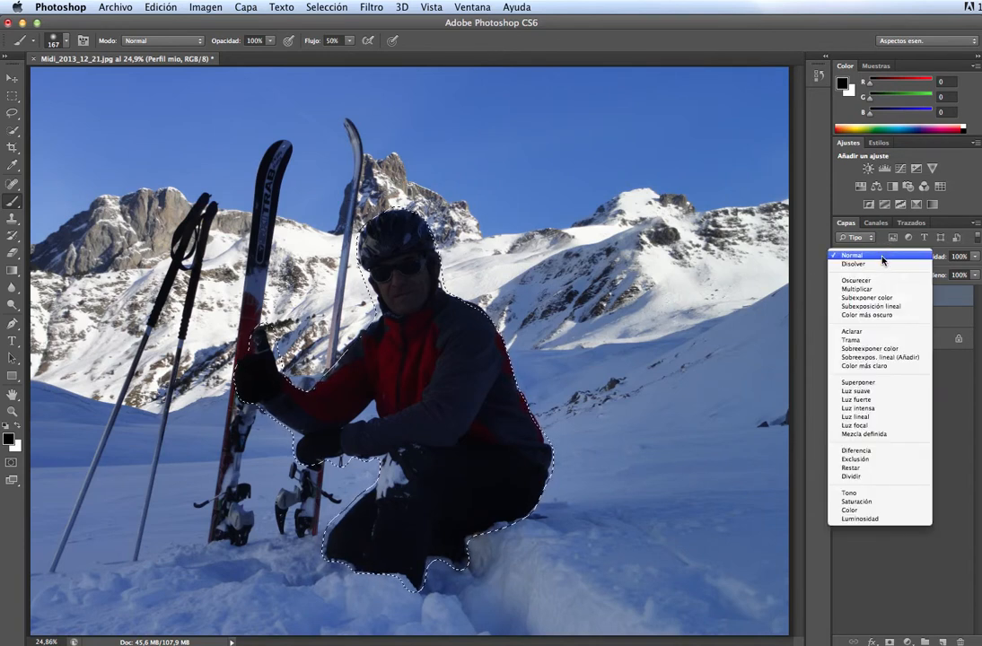
click(879, 331)
click(874, 256)
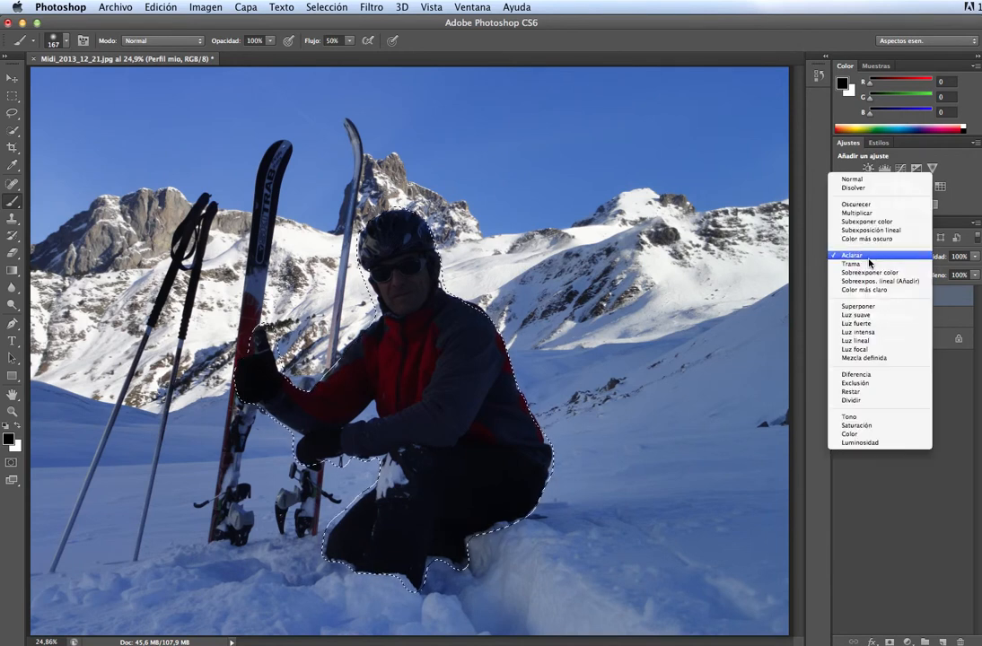
click(869, 316)
click(871, 260)
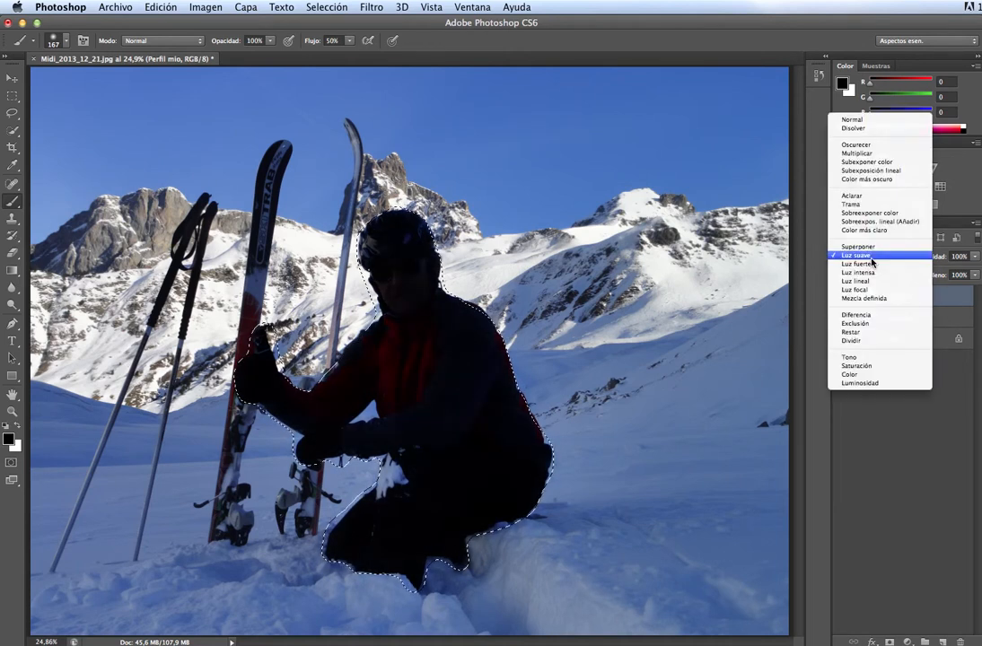
click(871, 273)
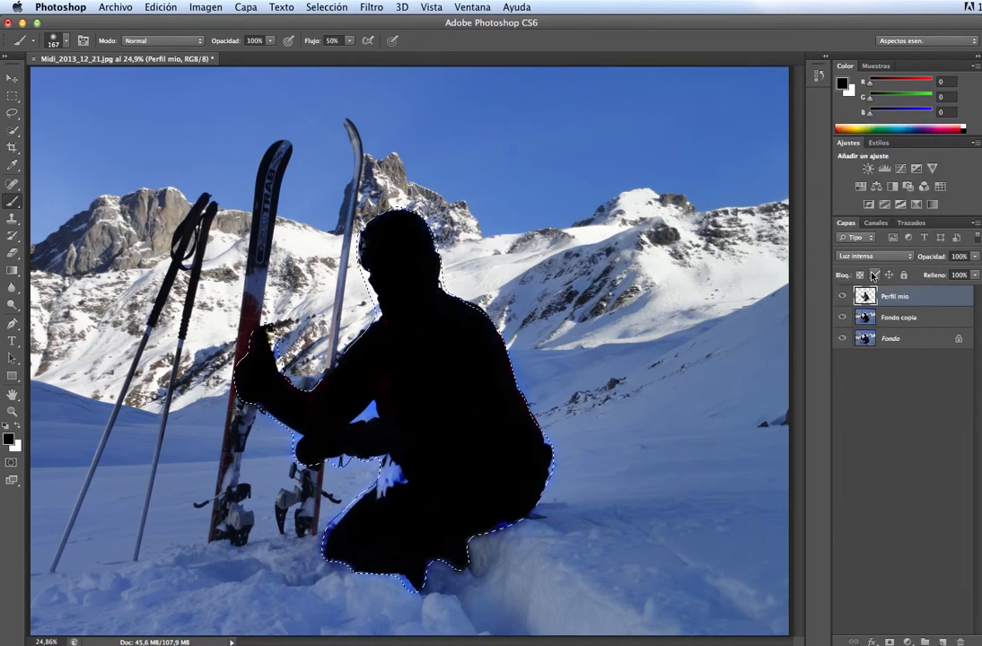
Set the blend mode of the "Perfil mio" layer to Trama, then deselect the layer.
click(866, 259)
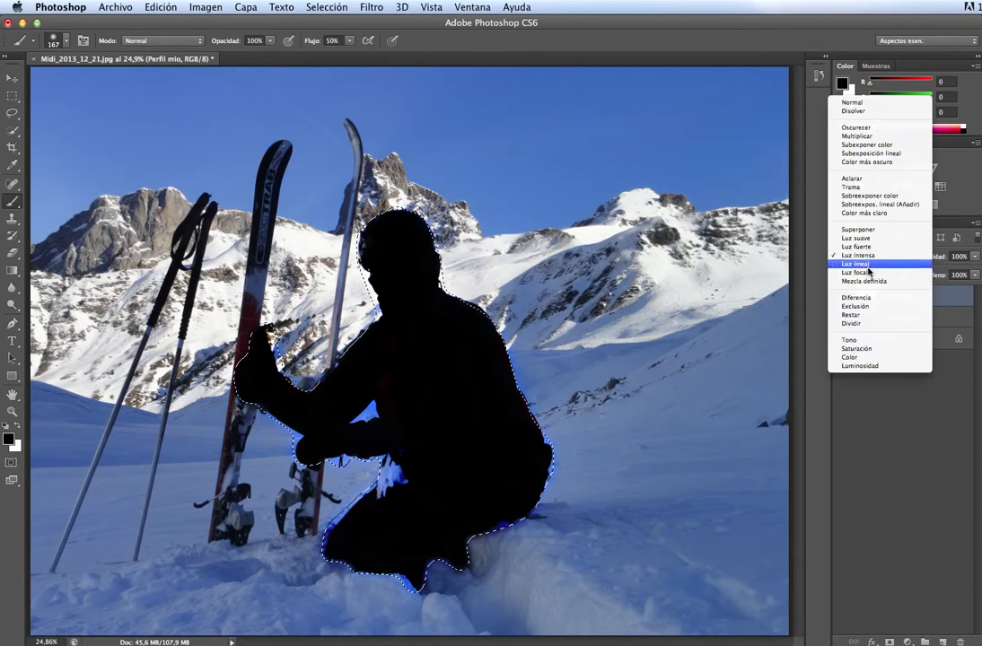
click(850, 187)
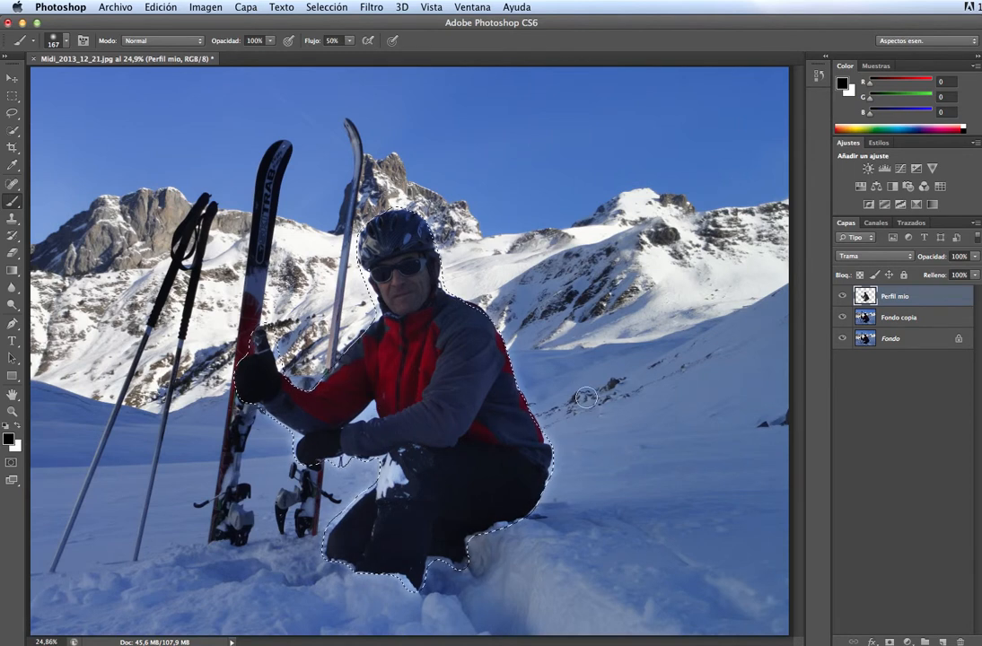
click(976, 259)
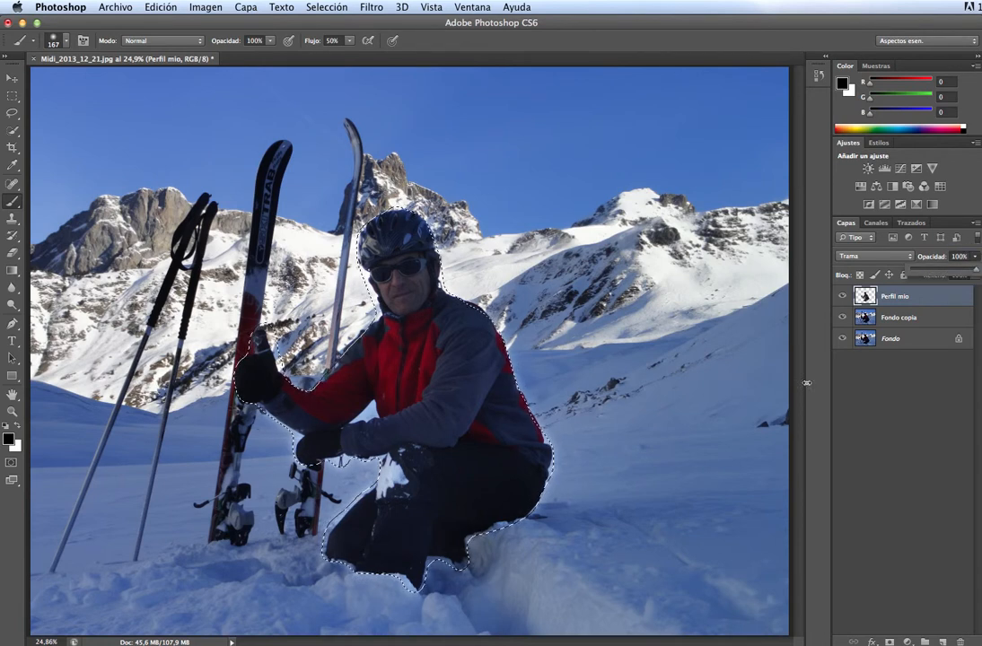
click(867, 385)
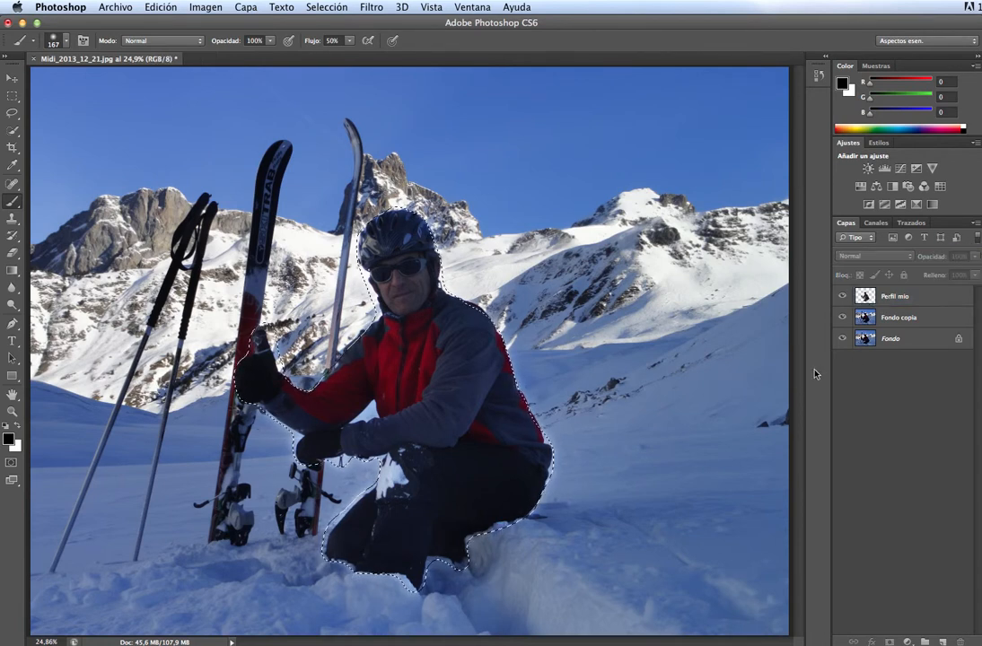
Toggle the visibility of the "Perfil mio" layer to compare the whole skier with and without the brightening.
click(842, 297)
click(842, 297)
click(841, 297)
click(841, 297)
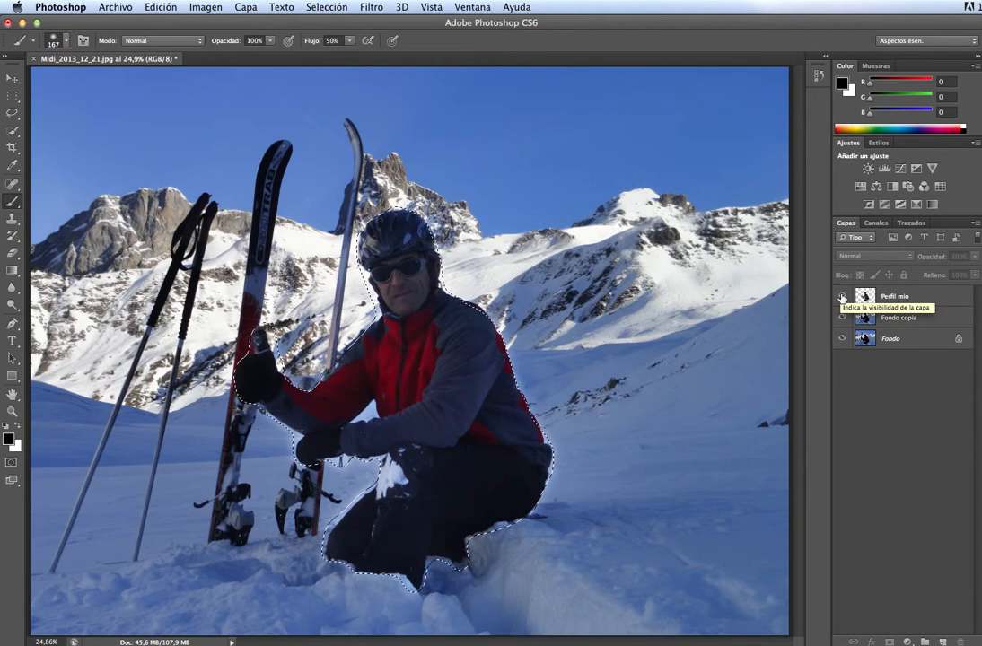
click(842, 298)
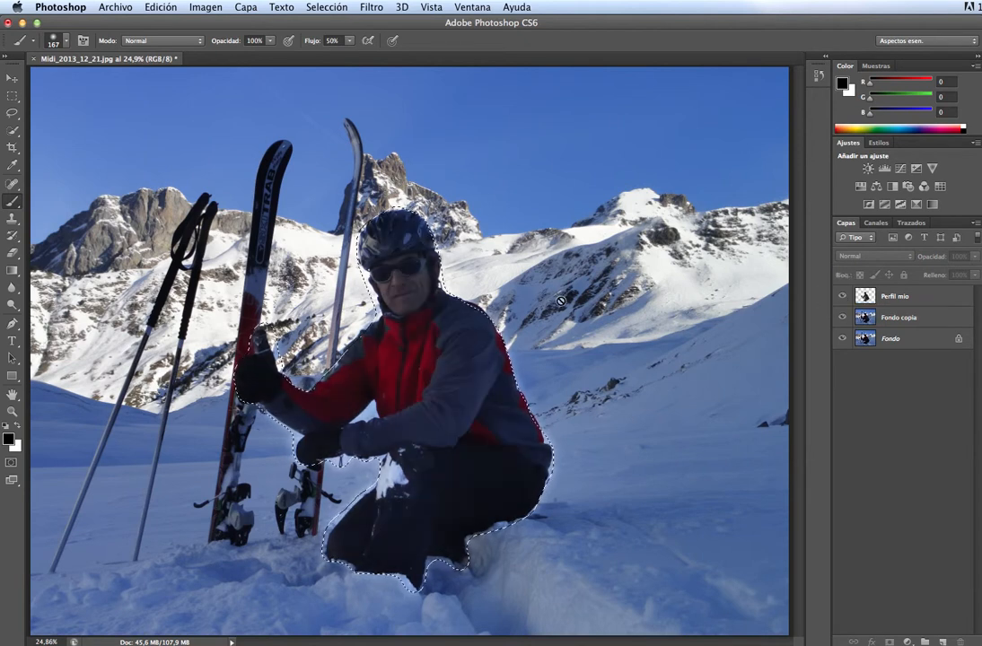
Examine the skier's jacket and shoulder outline at 100% zoom and compare it with the full-image view.
click(11, 79)
click(75, 5)
click(318, 232)
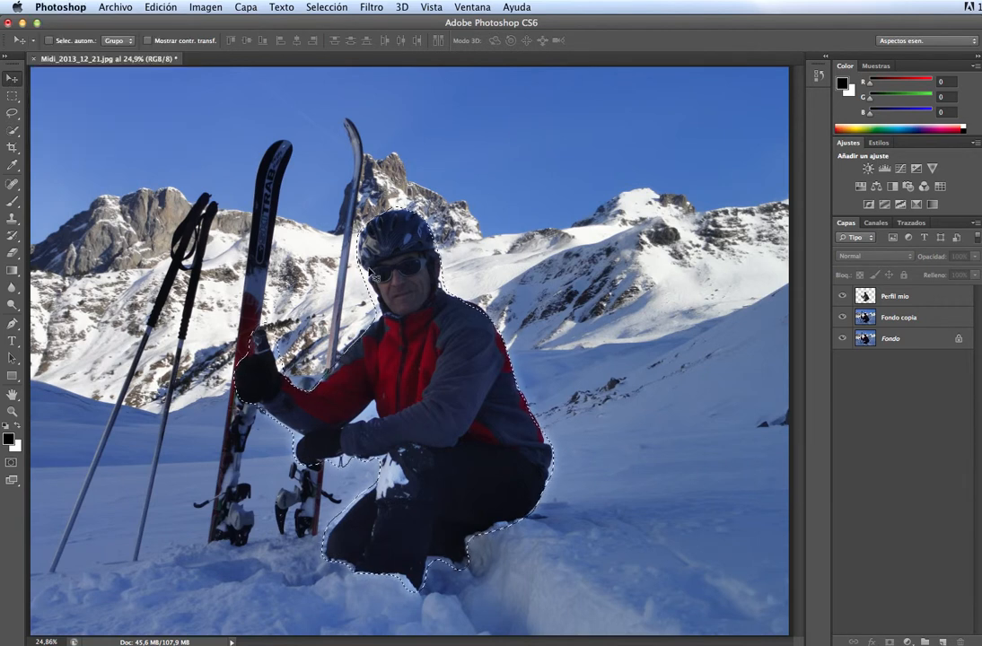
click(676, 254)
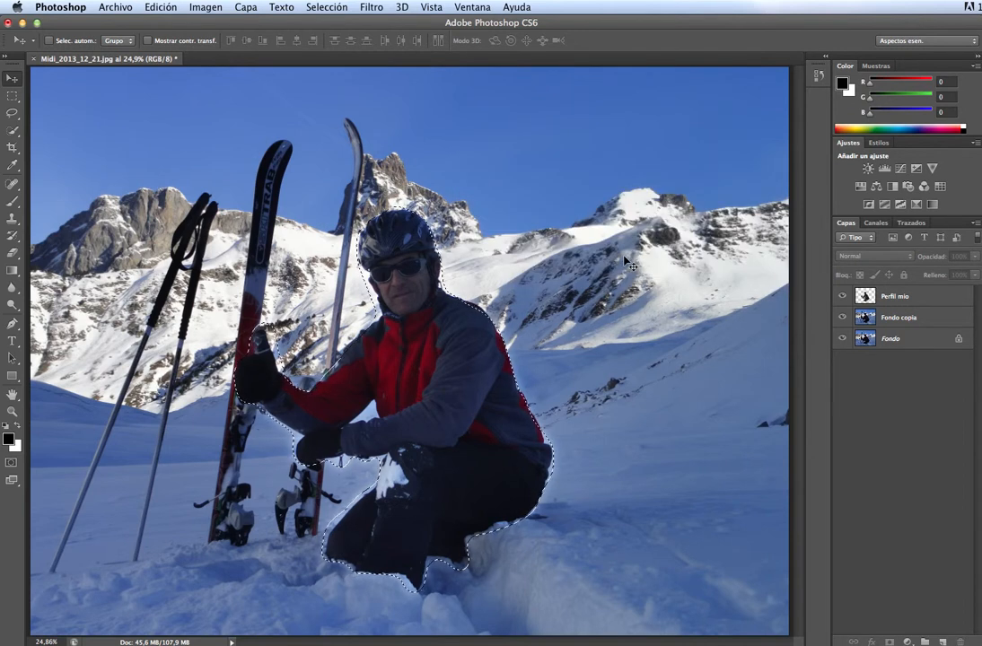
key(super+1)
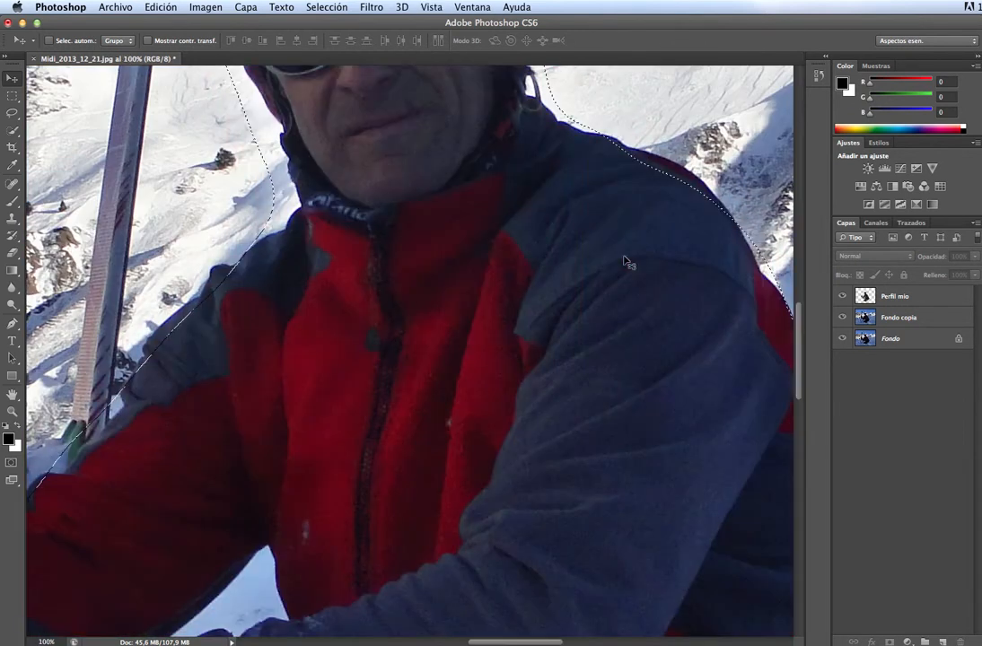
key(super+0)
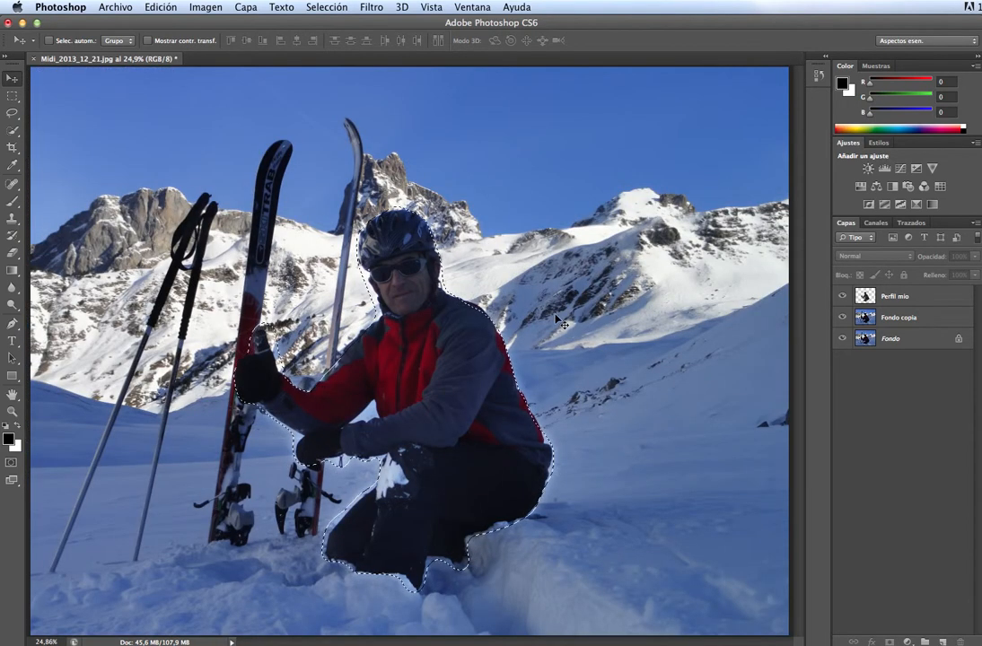
click(854, 238)
click(853, 239)
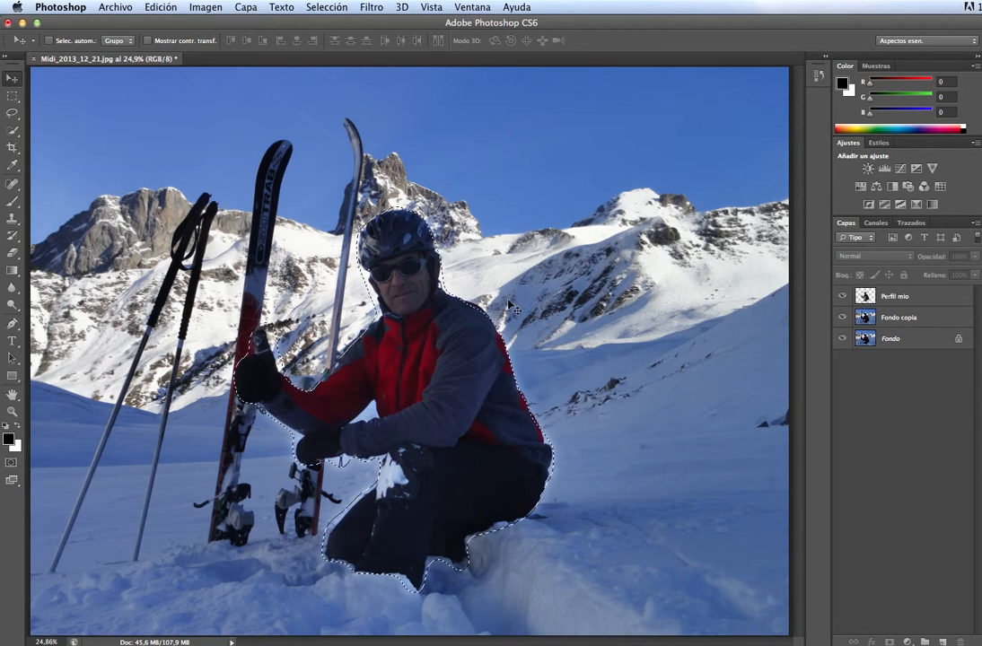
click(518, 336)
click(737, 257)
key(super+1)
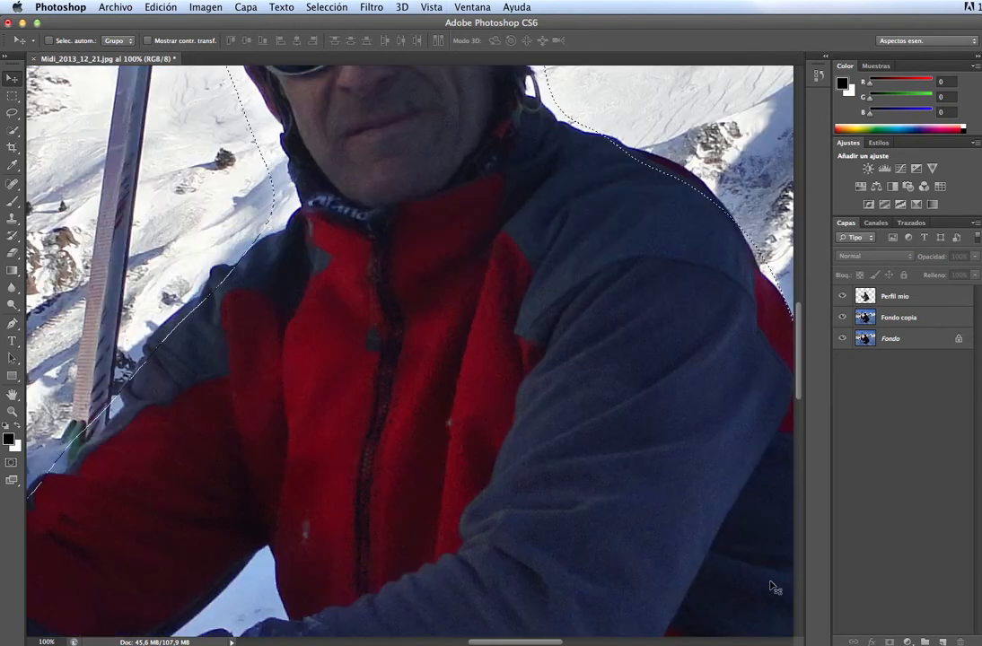
drag(549, 640, 591, 640)
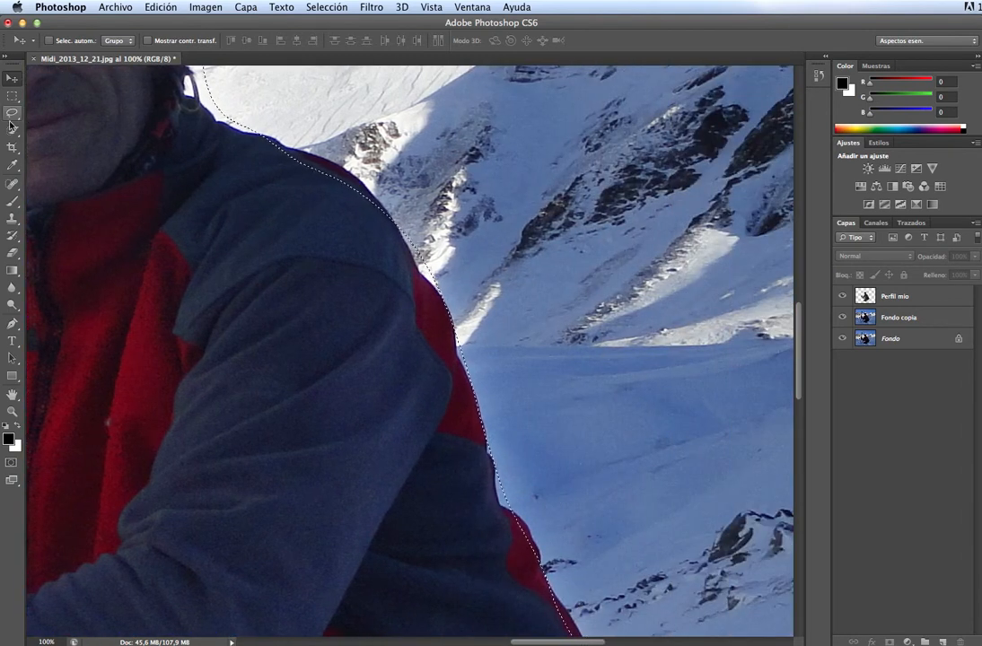
Choose the Eraser tool and make the "Perfil mio" layer active.
click(12, 254)
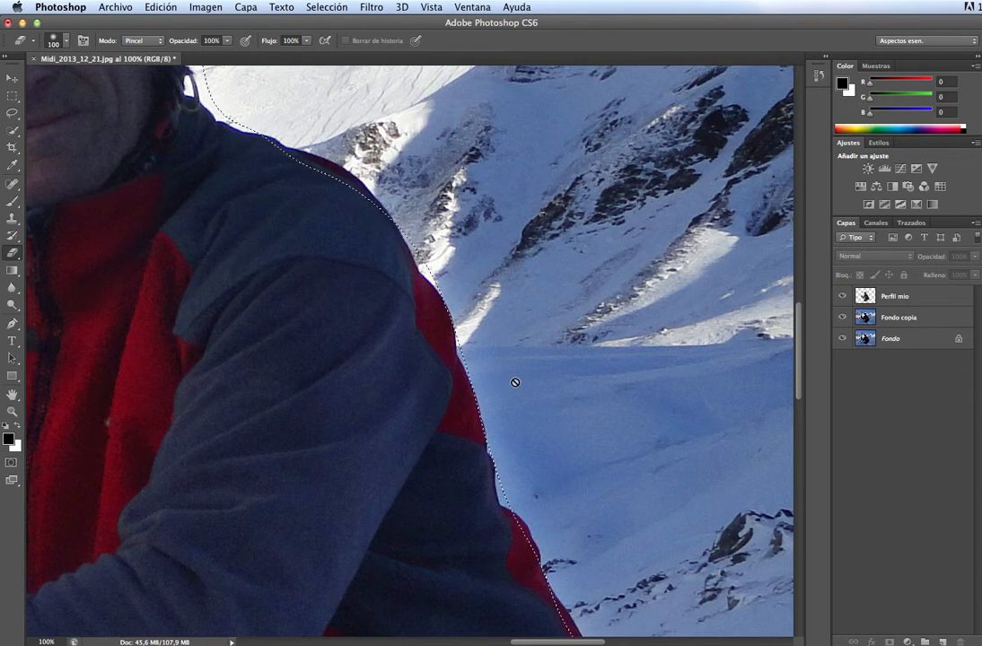
drag(800, 373, 802, 322)
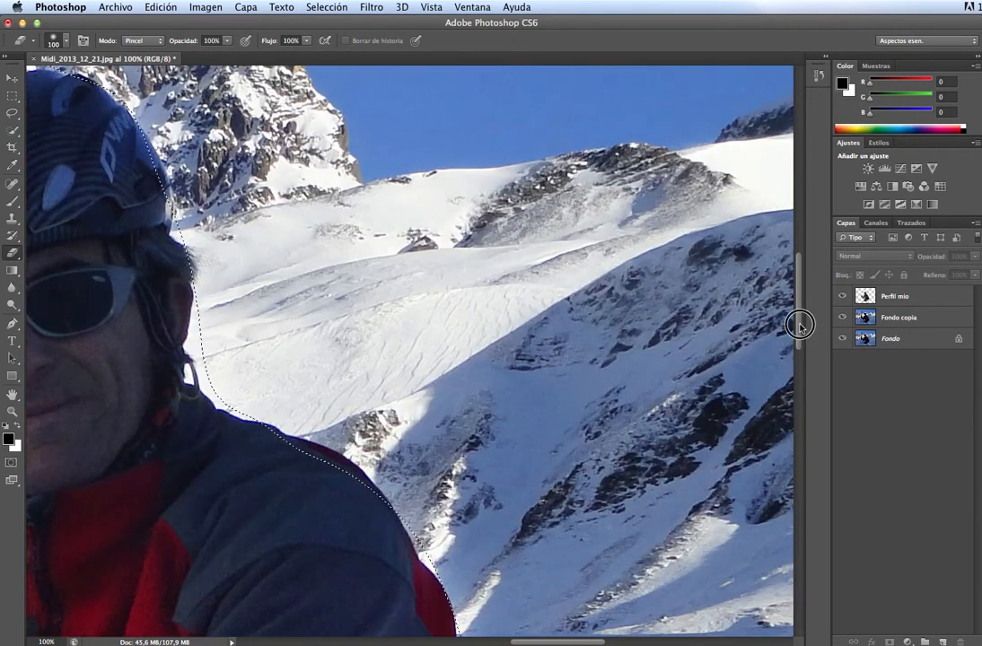
drag(513, 642, 420, 642)
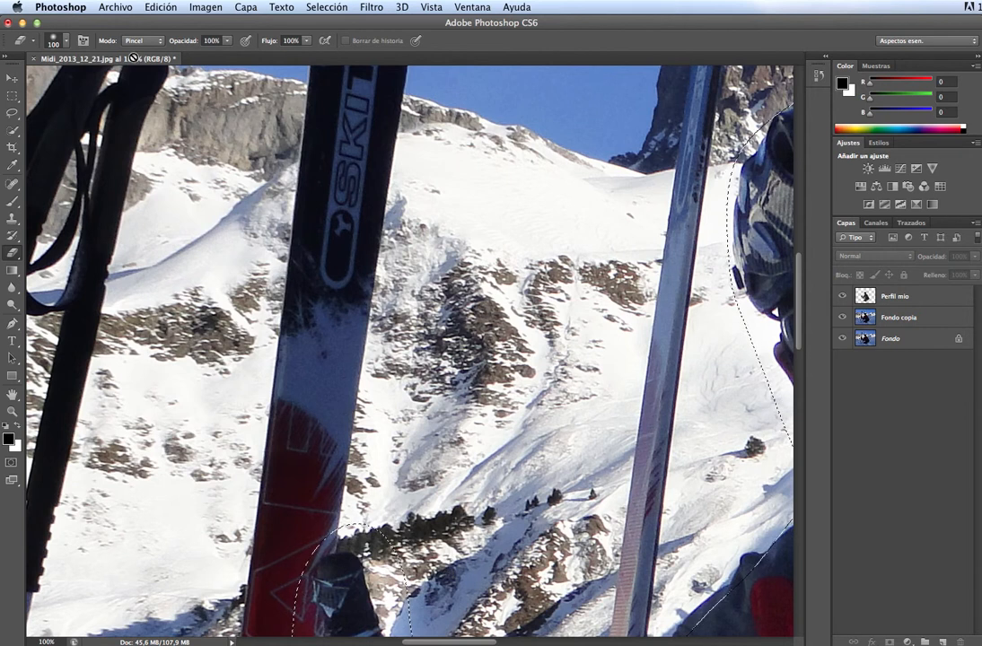
click(857, 238)
click(861, 241)
click(898, 297)
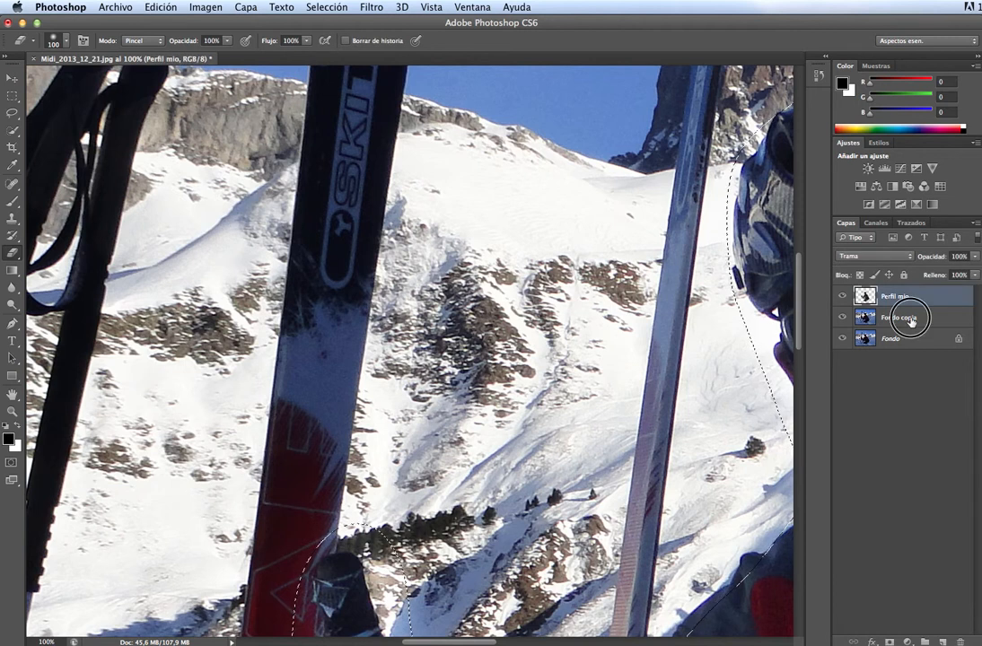
click(910, 319)
click(889, 297)
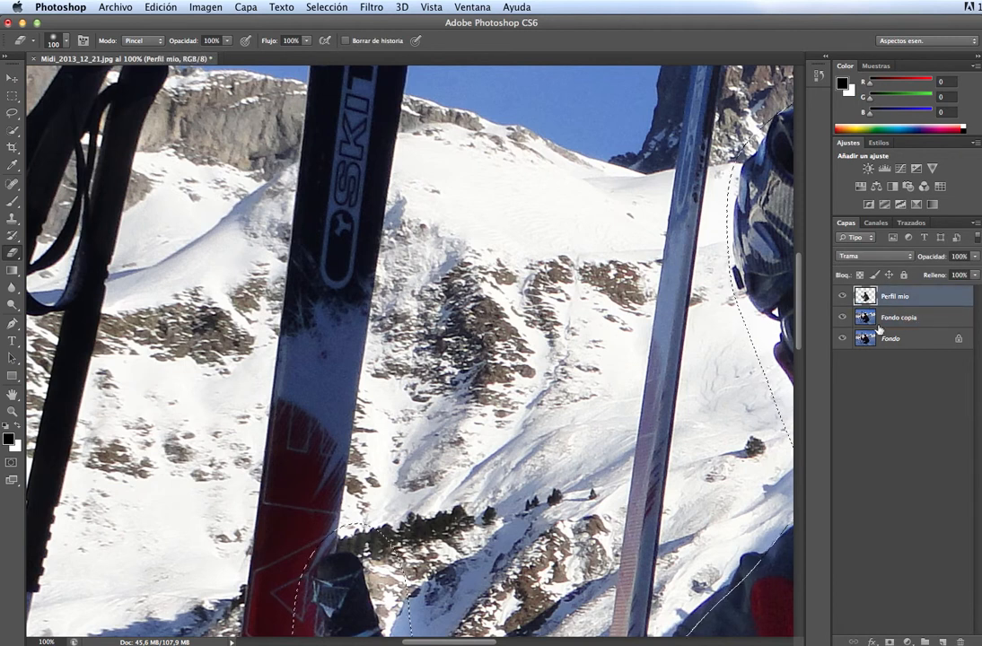
Hide and show the "Perfil mio" layer at 100% zoom to check the edges around the glove and helmet.
click(842, 297)
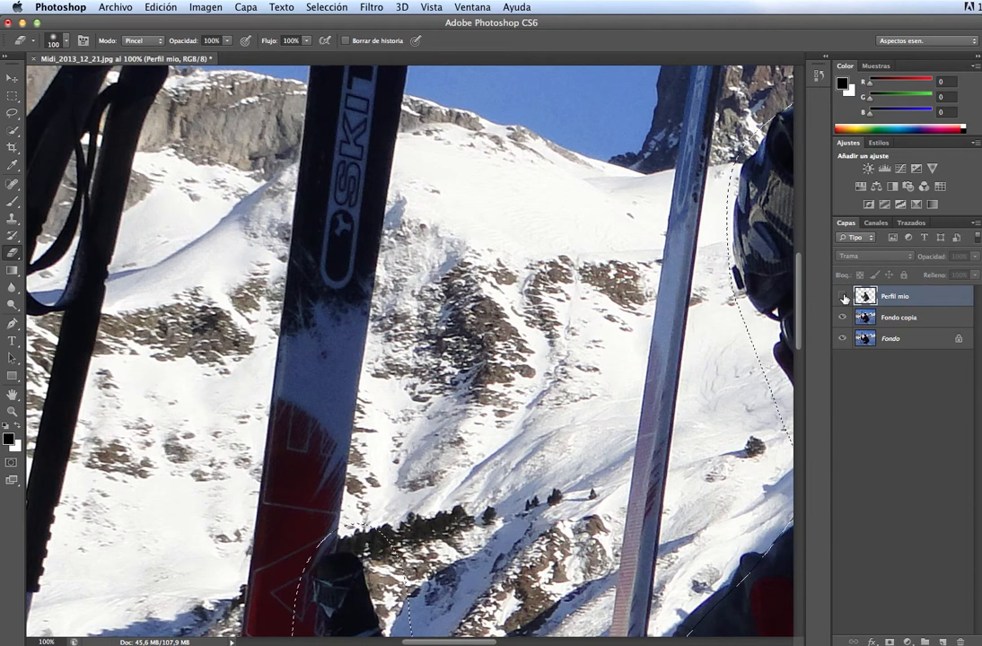
click(842, 297)
click(843, 297)
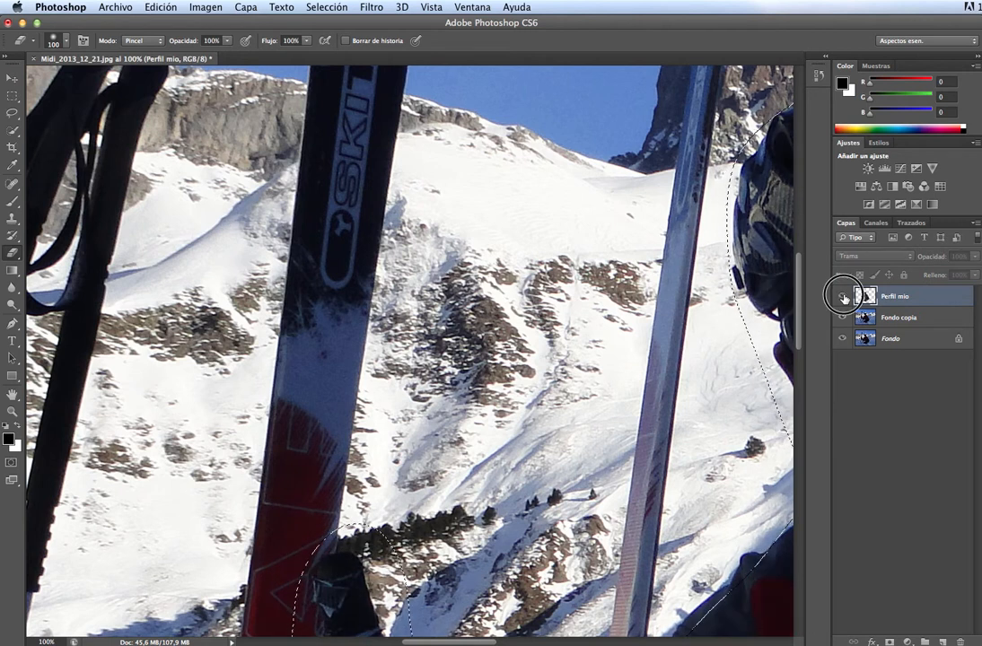
click(843, 297)
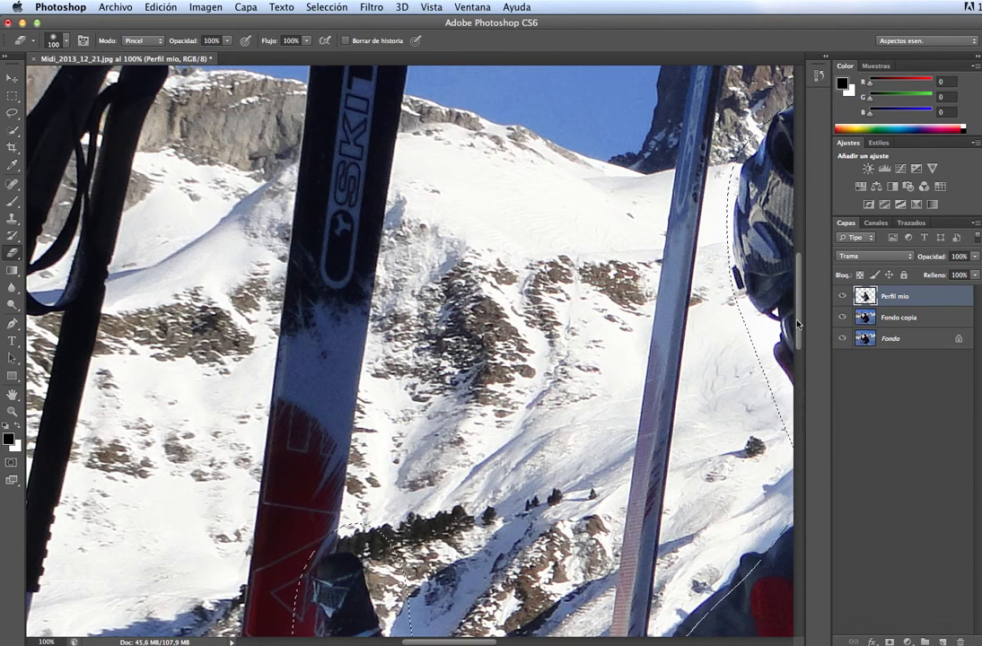
Set the eraser size to 66 px and erase the brightened snow in the gap between the skier's arms and jacket.
scroll(794, 336, down, 5)
scroll(797, 349, down, 9)
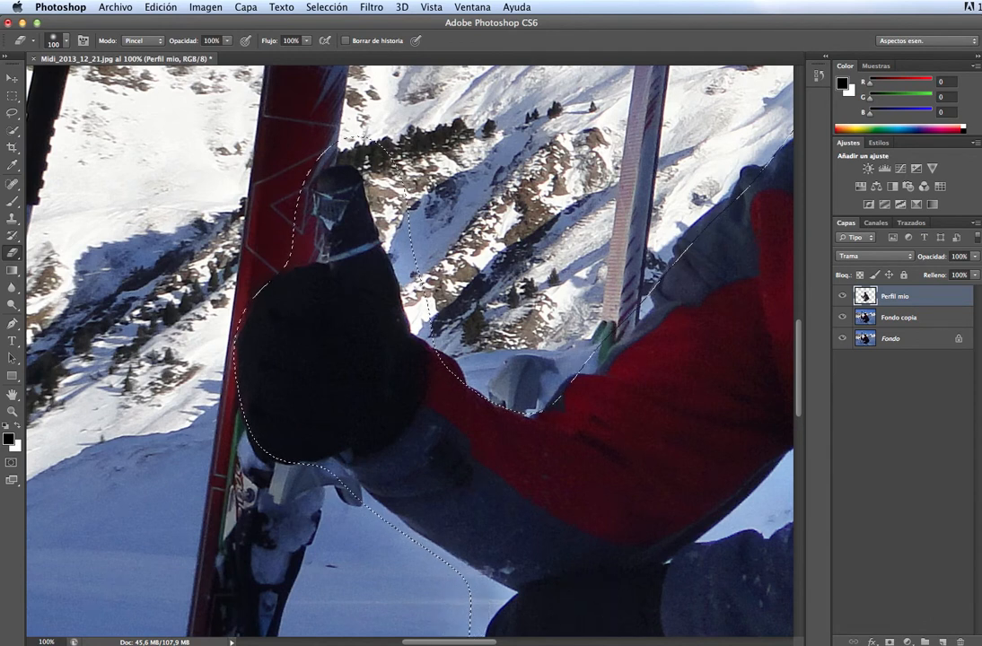
scroll(480, 637, right, 5)
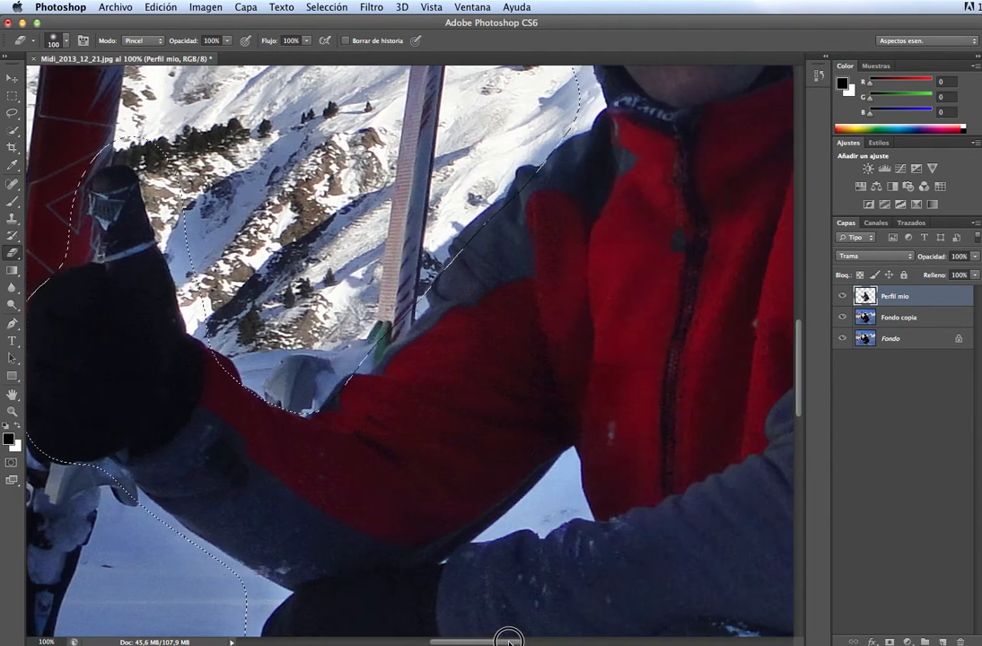
click(60, 41)
drag(82, 80, 62, 84)
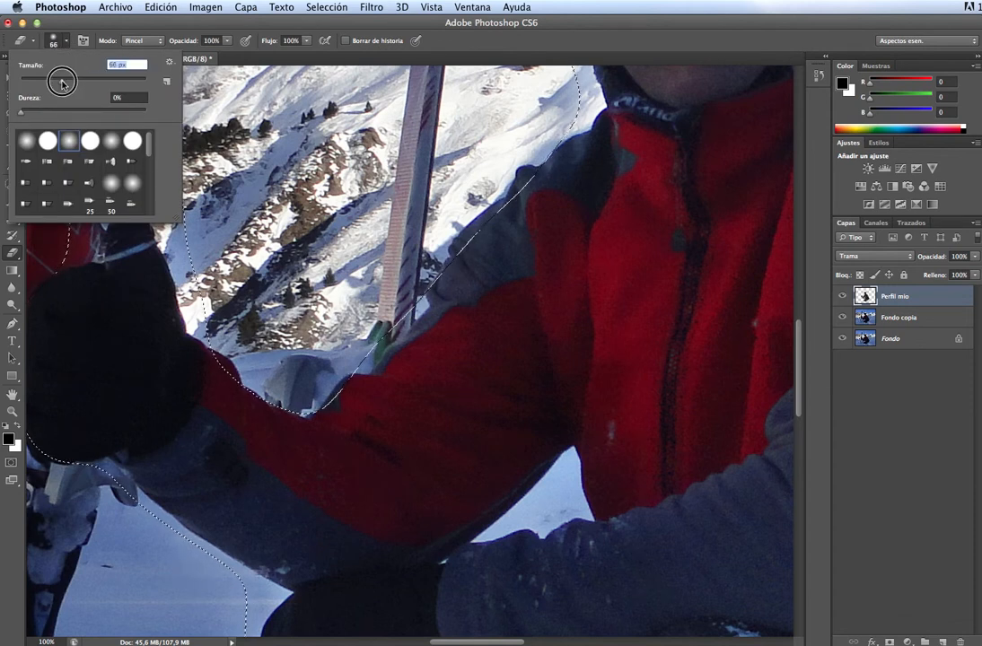
click(553, 491)
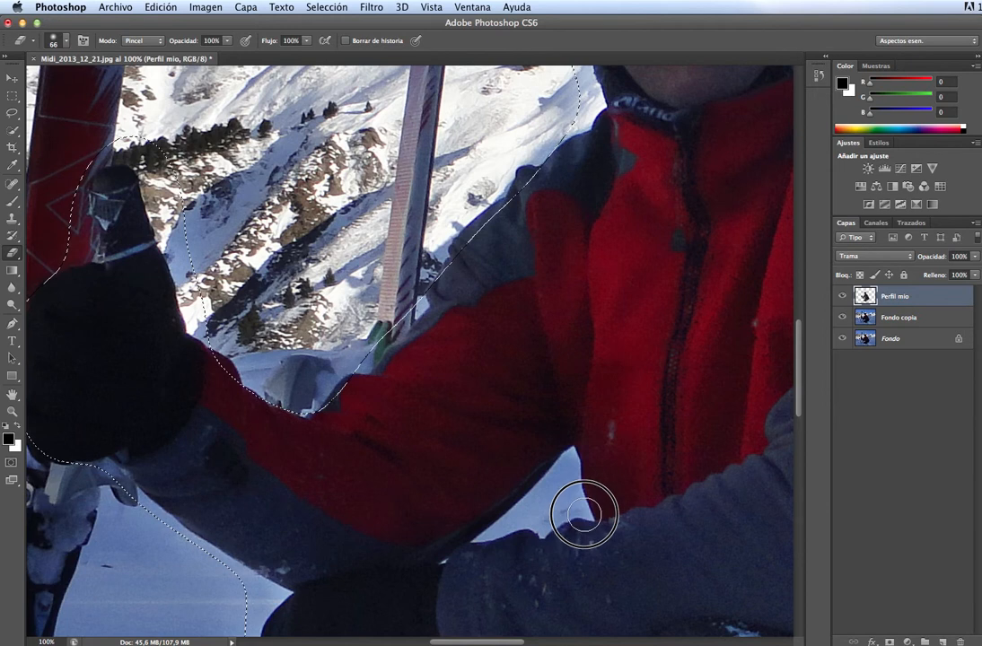
mouse_move(566, 453)
mouse_down()
mouse_move(529, 511)
mouse_move(477, 536)
mouse_up()
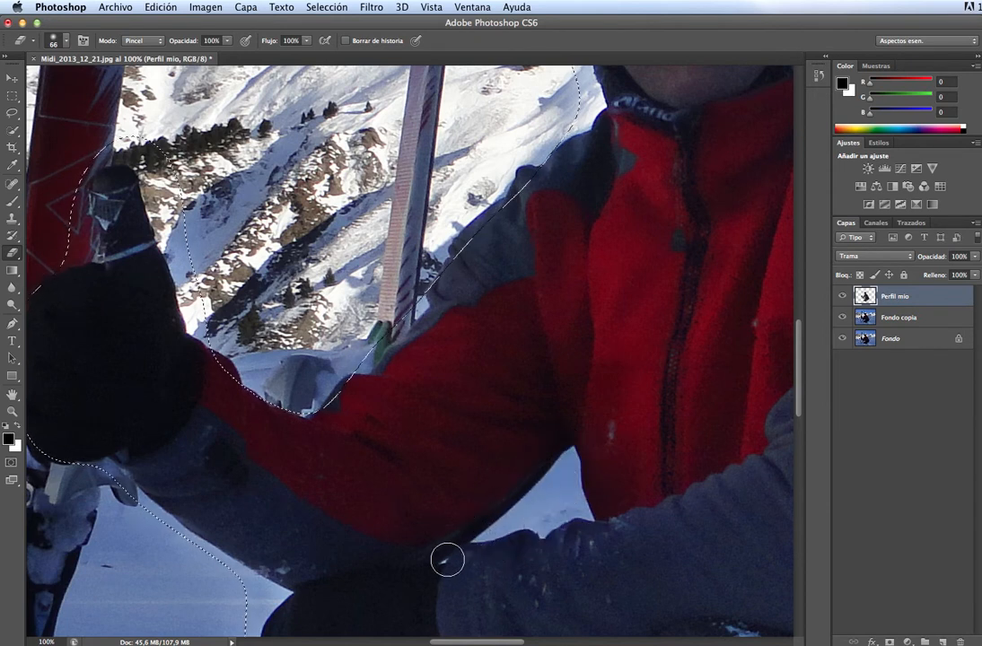
Erase the brightened snow halo along the front of the skier's bent leg and around the knee on the ground.
drag(795, 395, 801, 462)
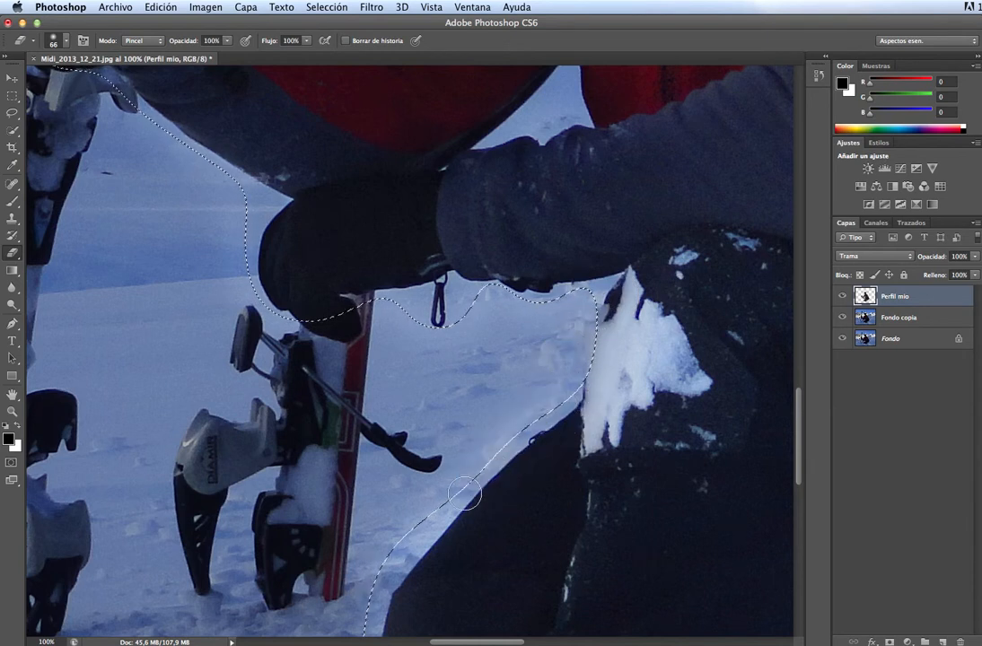
mouse_move(463, 487)
mouse_down()
mouse_move(410, 525)
mouse_move(442, 519)
mouse_move(401, 544)
mouse_move(419, 525)
mouse_up()
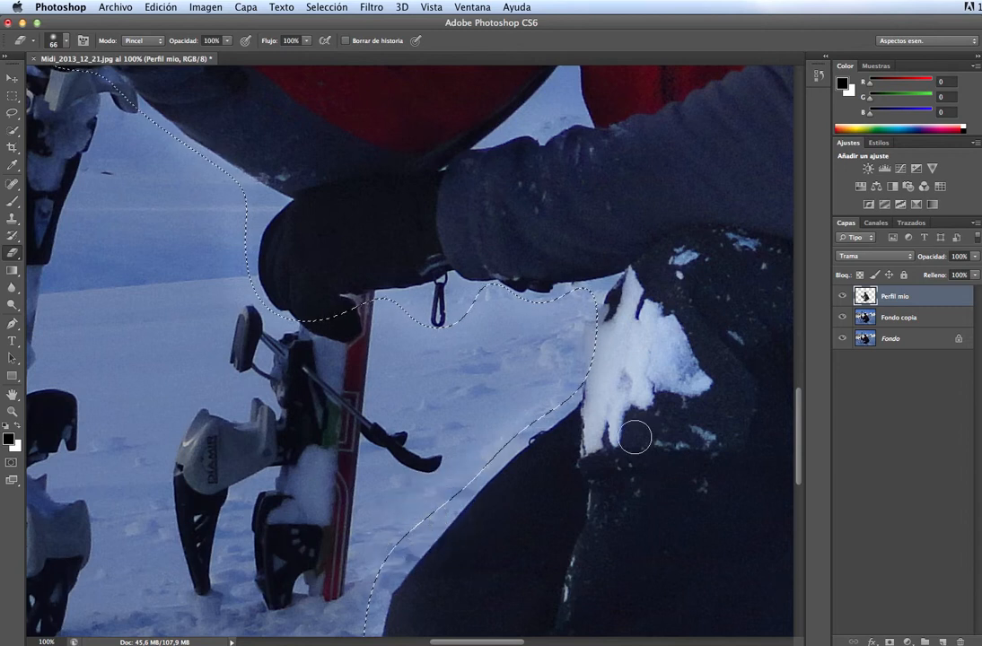
drag(799, 445, 795, 515)
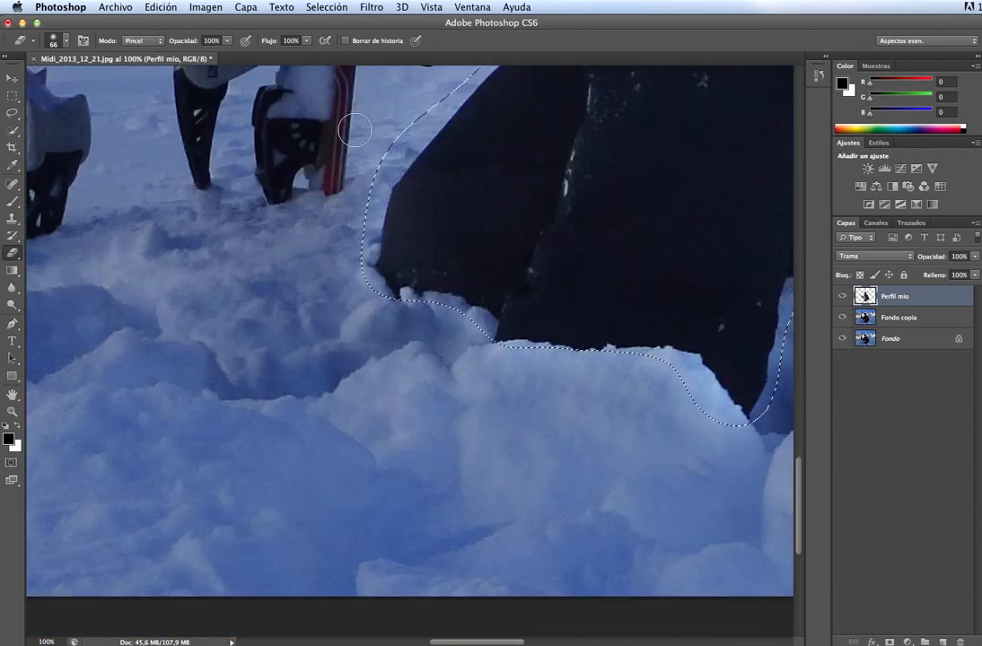
mouse_move(406, 105)
mouse_down()
mouse_move(382, 158)
mouse_move(416, 127)
mouse_move(368, 159)
mouse_move(363, 228)
mouse_up()
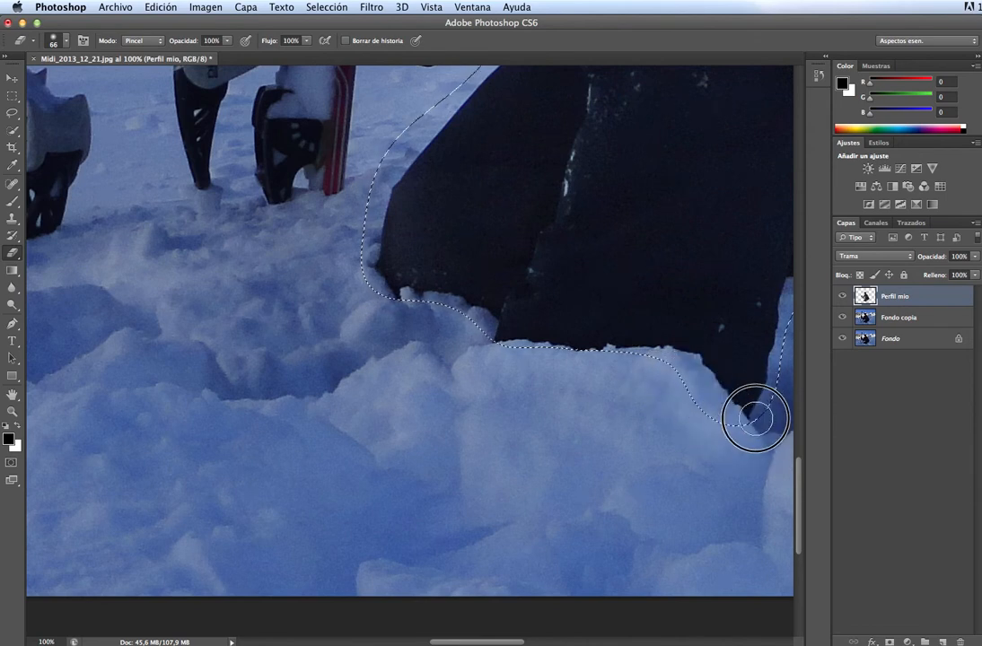
Erase the excess brightened snow along the underside of the skier's legs, up to the back of the thigh.
drag(499, 643, 568, 642)
mouse_move(233, 386)
mouse_down()
mouse_move(249, 298)
mouse_move(294, 290)
mouse_move(331, 246)
mouse_move(351, 304)
mouse_move(409, 327)
mouse_up()
mouse_move(423, 278)
mouse_down()
mouse_move(403, 229)
mouse_move(410, 209)
mouse_move(419, 263)
mouse_move(411, 224)
mouse_move(449, 190)
mouse_move(525, 179)
mouse_move(454, 185)
mouse_move(541, 146)
mouse_move(591, 149)
mouse_move(675, 95)
mouse_up()
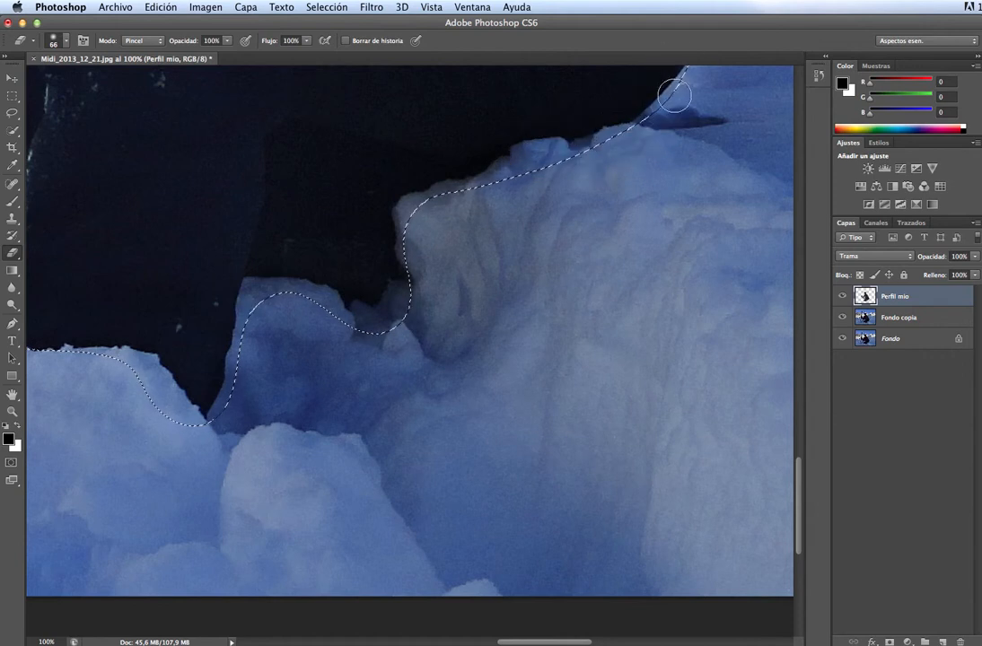
Erase the brightened halo behind the skier's thigh and hip, up to the lower back of the jacket.
drag(564, 641, 614, 639)
drag(798, 511, 780, 468)
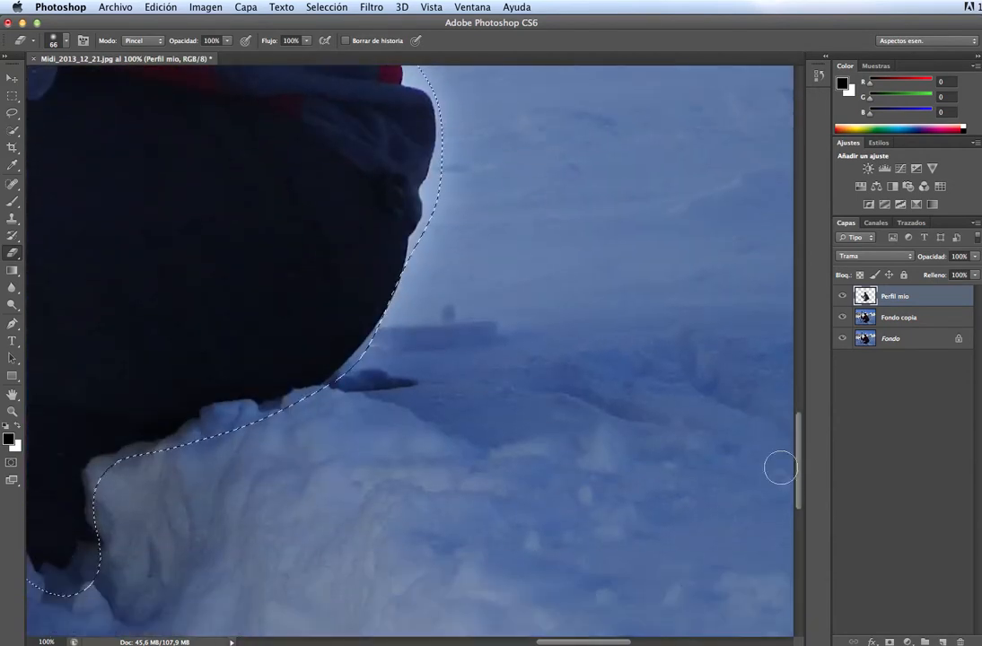
mouse_move(104, 475)
mouse_down()
mouse_move(171, 460)
mouse_move(163, 453)
mouse_move(178, 442)
mouse_move(256, 413)
mouse_move(201, 421)
mouse_move(269, 413)
mouse_move(384, 360)
mouse_up()
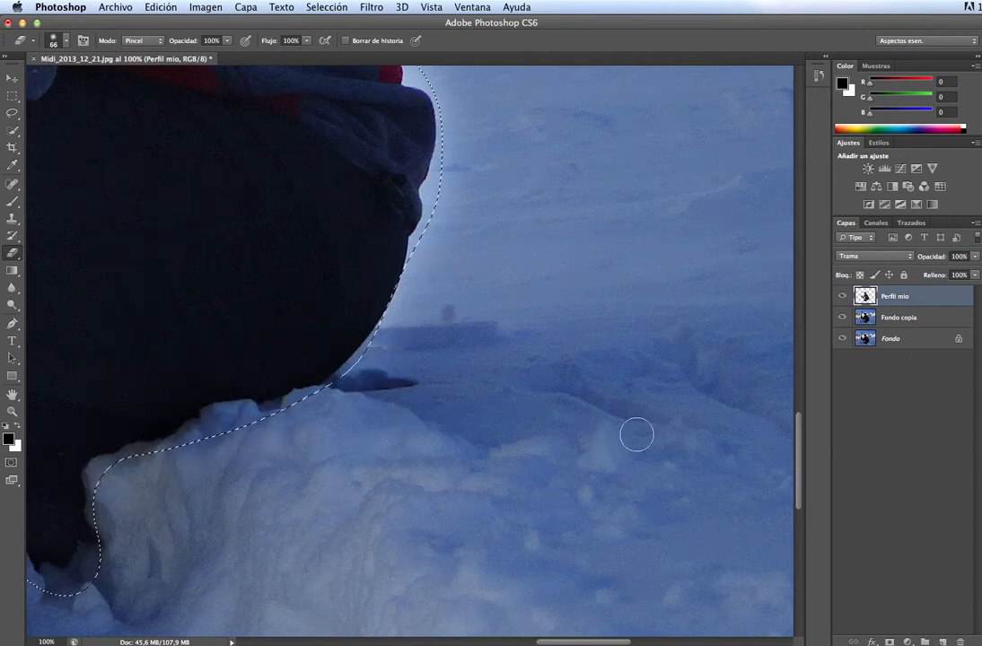
mouse_move(798, 456)
mouse_down()
mouse_move(801, 393)
mouse_move(800, 418)
mouse_up()
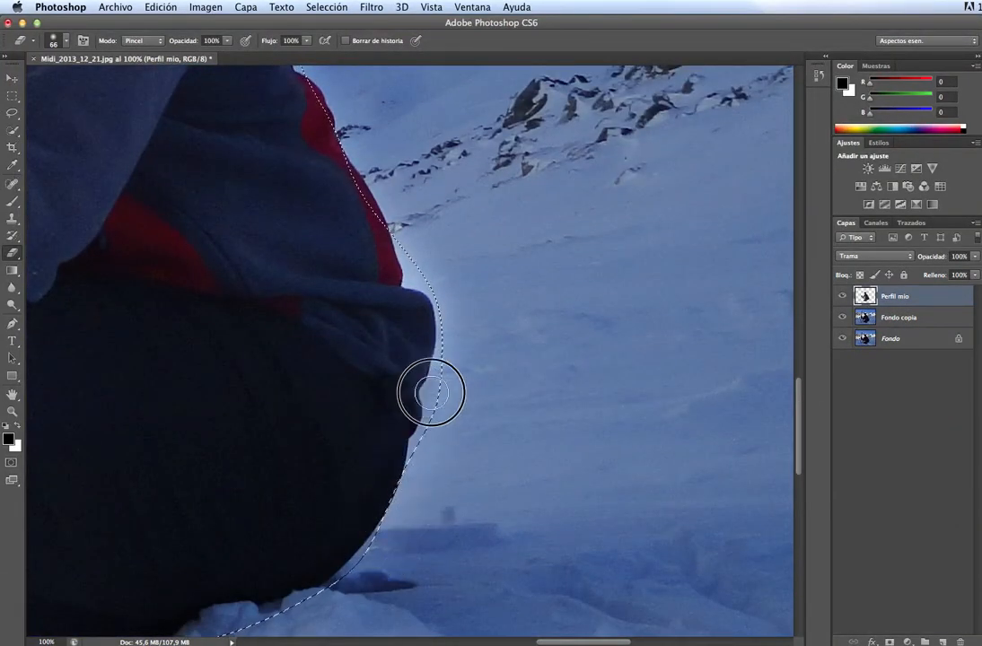
mouse_move(448, 359)
mouse_down()
mouse_move(442, 319)
mouse_move(452, 381)
mouse_move(445, 296)
mouse_move(422, 268)
mouse_move(417, 287)
mouse_move(412, 267)
mouse_move(413, 287)
mouse_move(392, 242)
mouse_move(395, 230)
mouse_move(411, 261)
mouse_move(401, 220)
mouse_up()
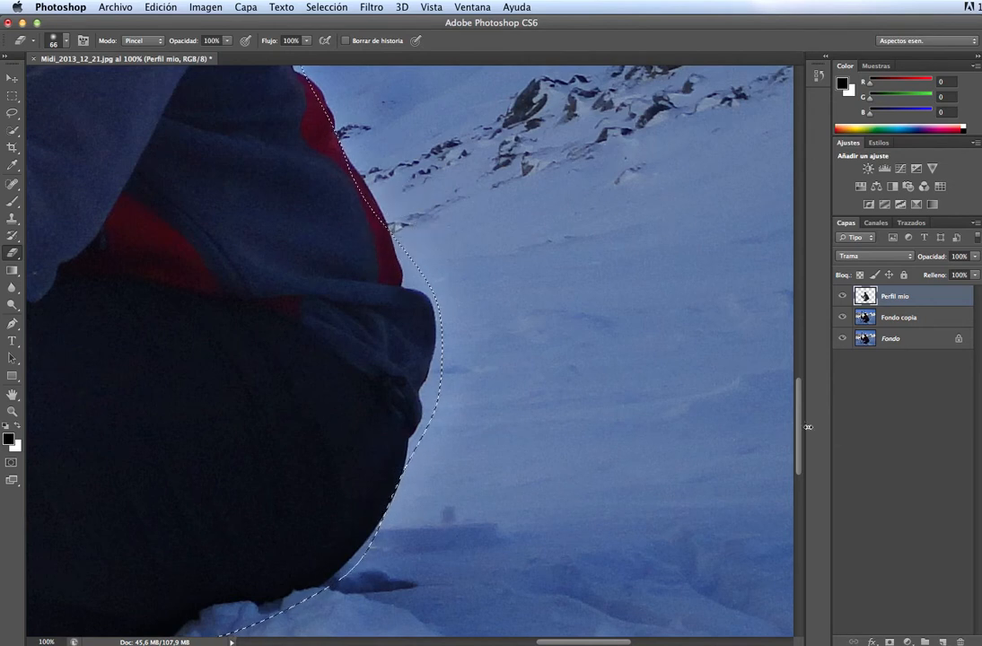
Erase the brightened halo along the back of the skier's jacket, from the waist up to the shoulder.
drag(795, 422, 795, 374)
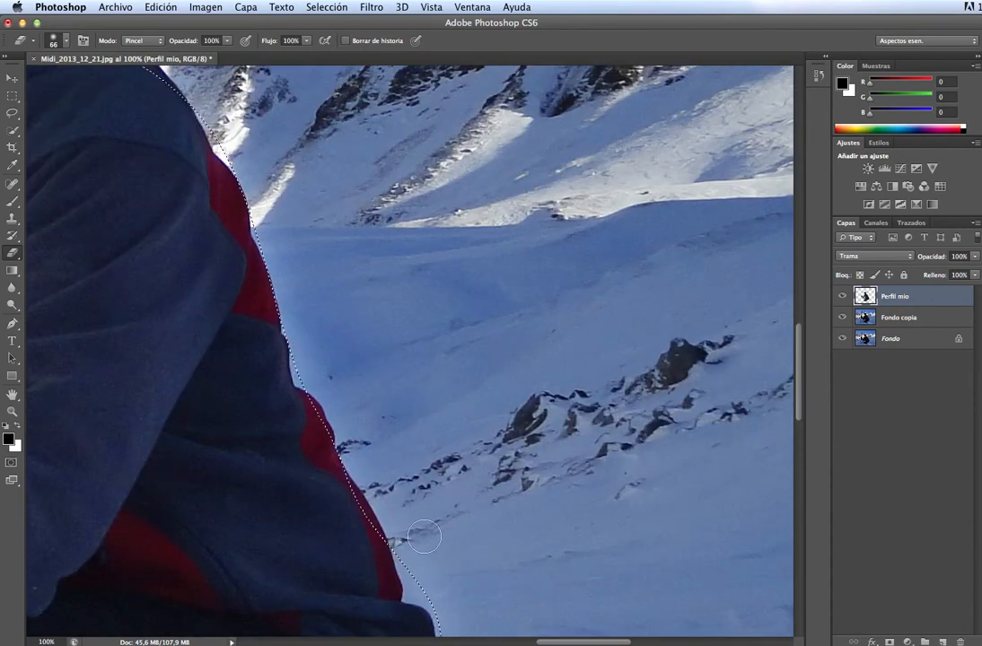
click(404, 554)
drag(404, 555, 325, 358)
key(ctrl+Up)
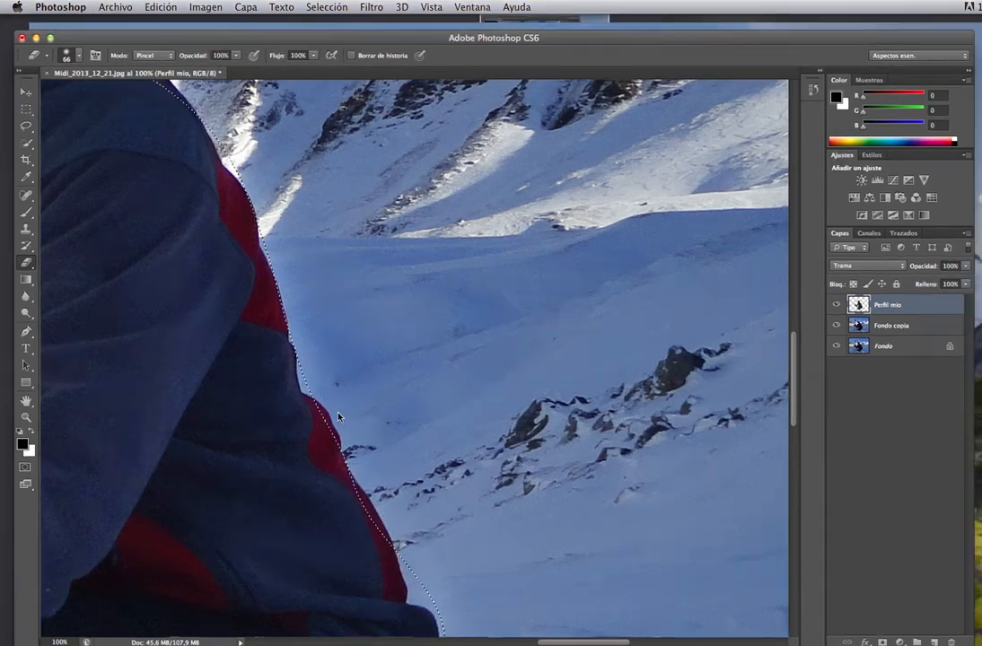
click(345, 420)
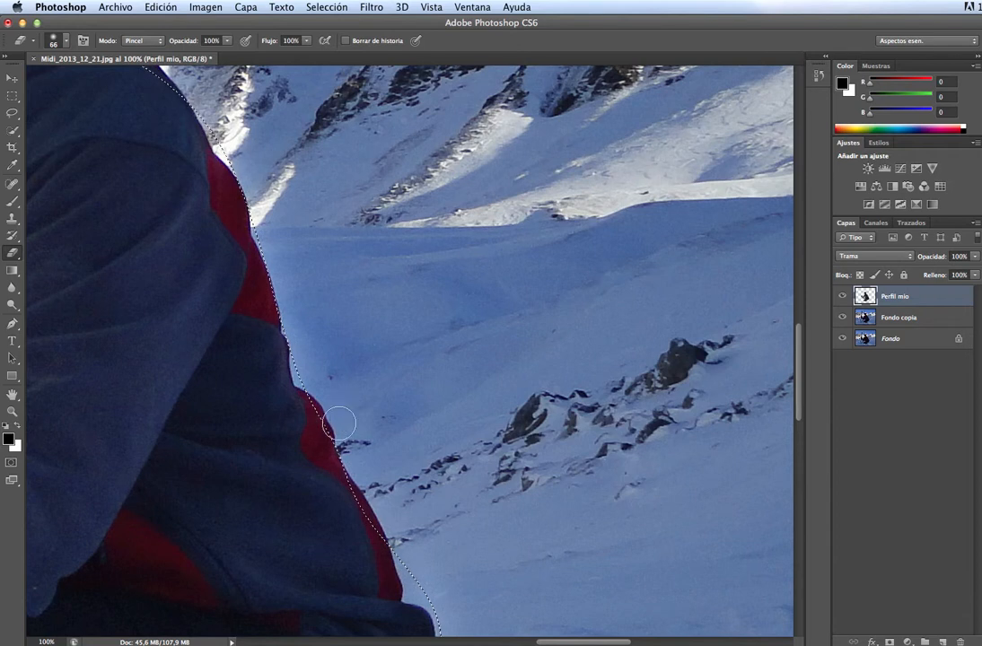
mouse_move(301, 363)
mouse_down()
mouse_move(241, 153)
mouse_move(247, 179)
mouse_move(193, 96)
mouse_move(163, 85)
mouse_up()
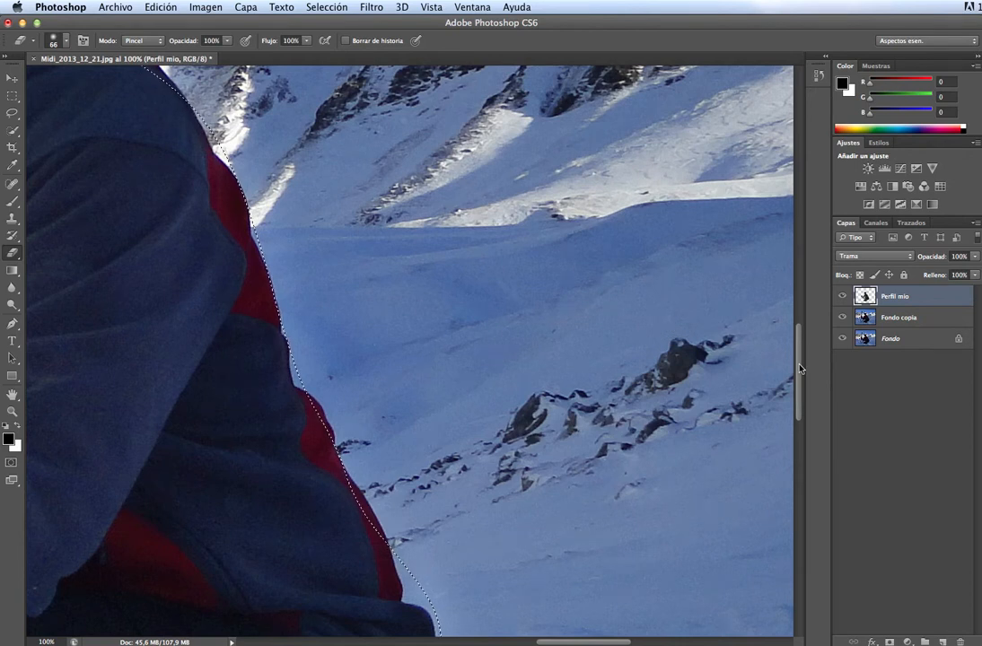
Erase the brightened halo beside the skier's head and around the top of the helmet.
scroll(678, 318, up, 7)
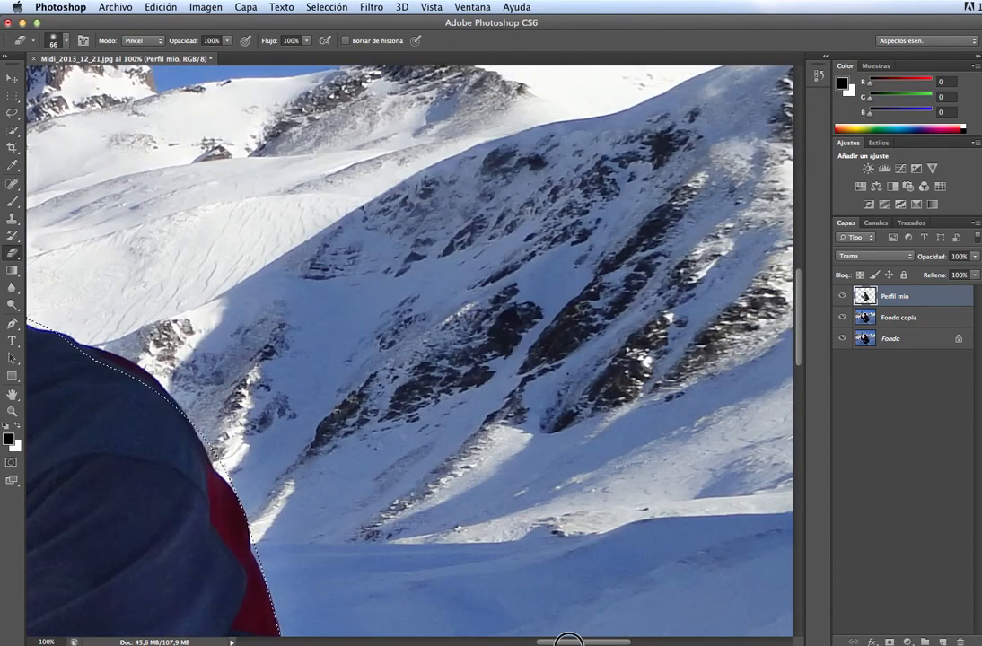
drag(561, 641, 523, 640)
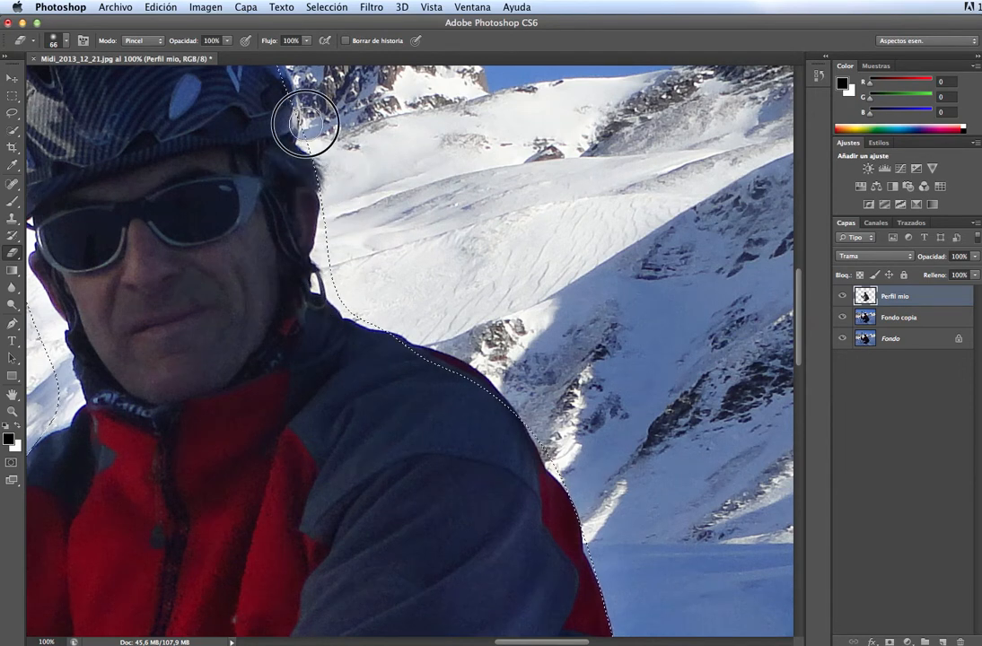
scroll(682, 270, up, 5)
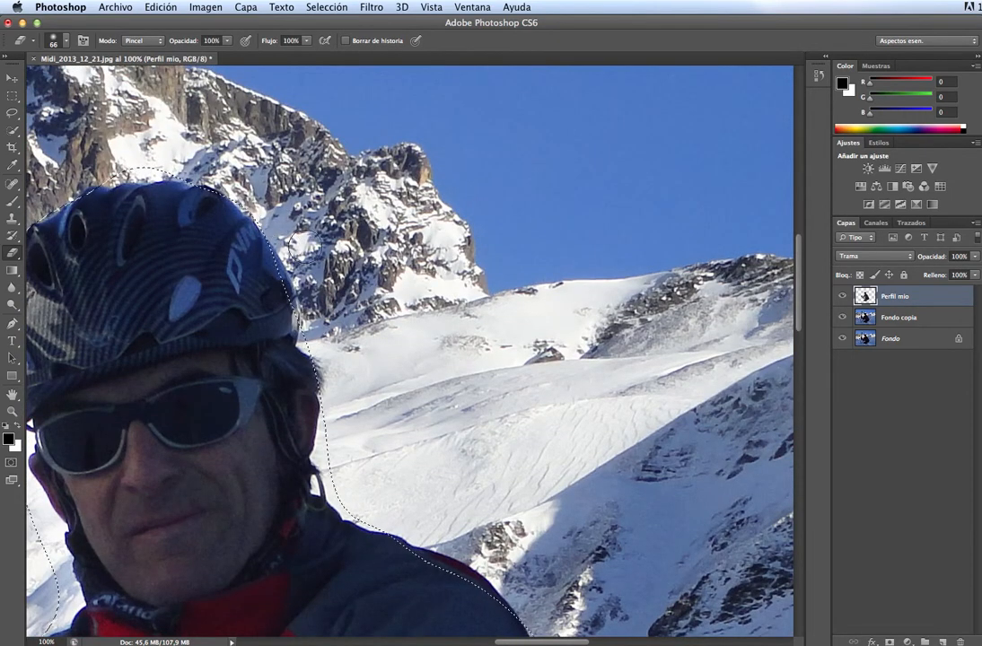
mouse_move(255, 210)
mouse_down()
mouse_move(171, 164)
mouse_move(169, 183)
mouse_move(181, 170)
mouse_move(101, 176)
mouse_move(151, 165)
mouse_move(105, 168)
mouse_move(128, 167)
mouse_move(92, 157)
mouse_up()
key(super+0)
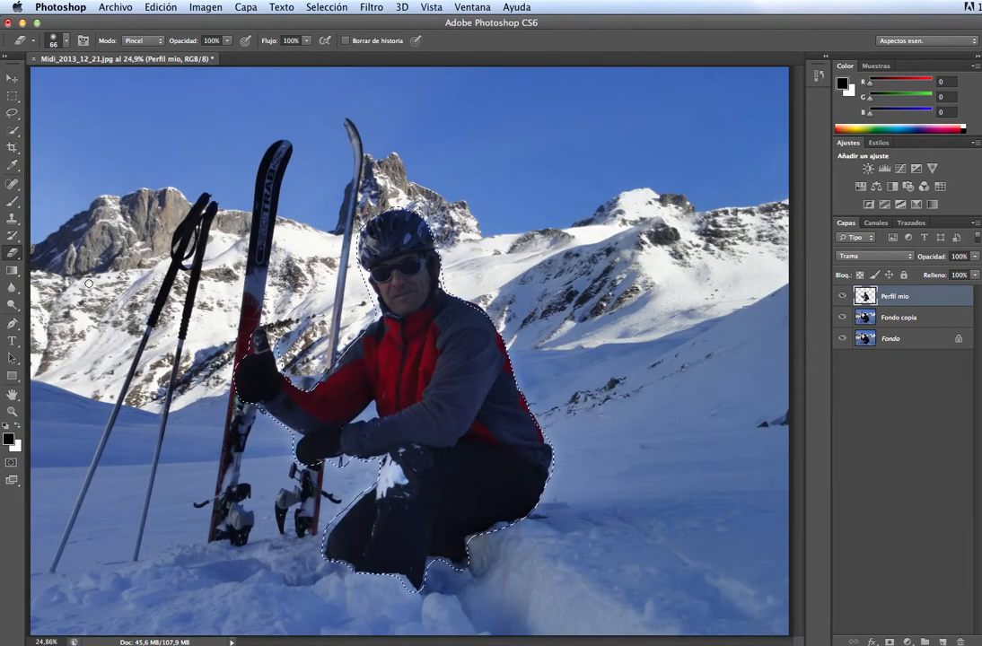
Try a Photo Filter adjustment limited to the selected skier, comparing Filtro frío (80) with Filtro caliente (85).
click(912, 189)
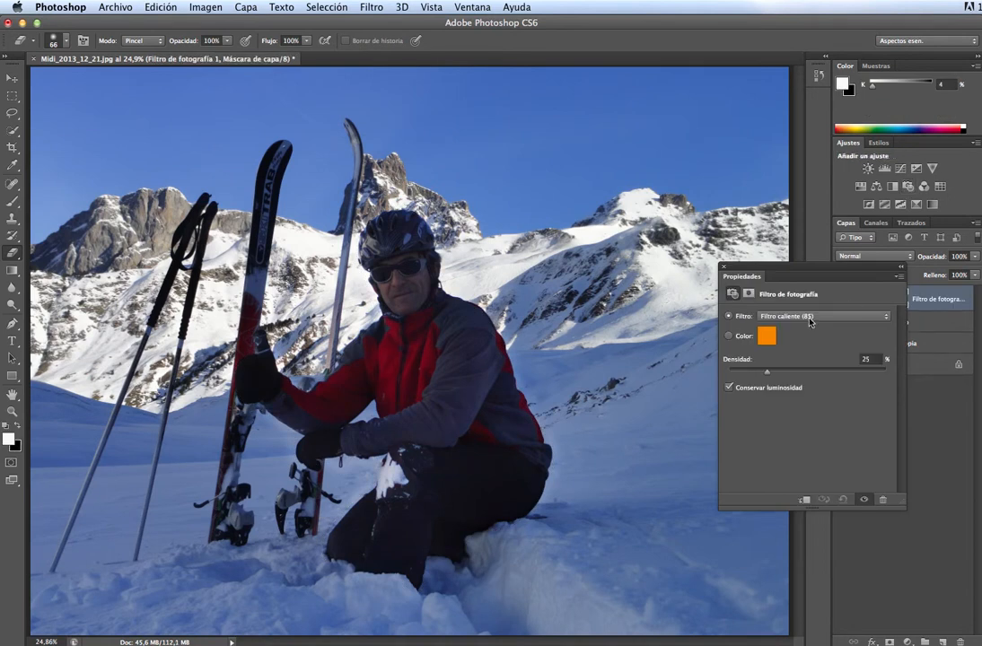
click(810, 319)
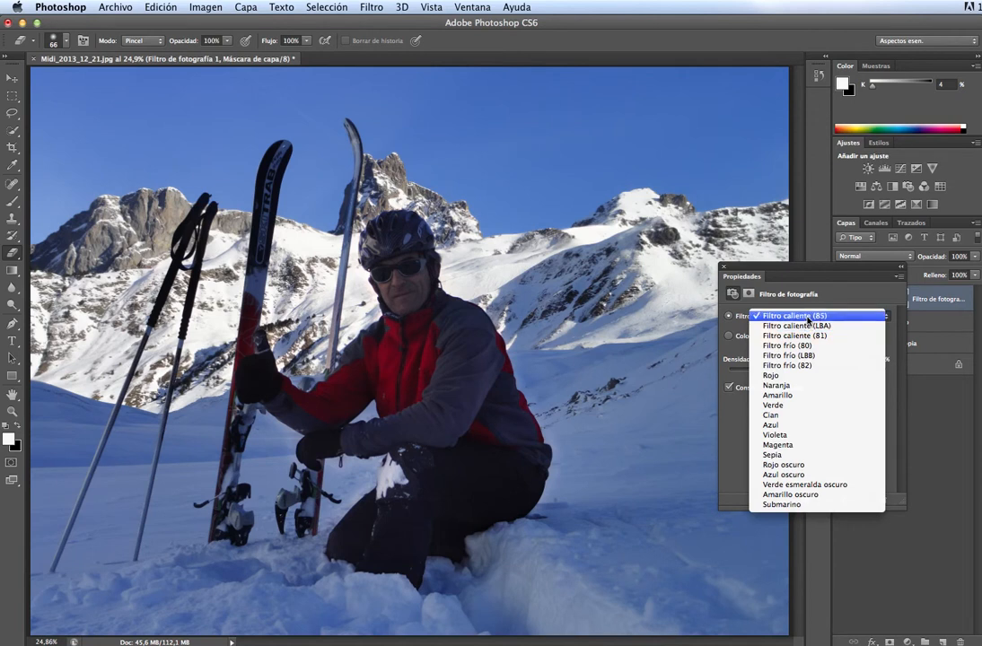
click(807, 317)
click(812, 317)
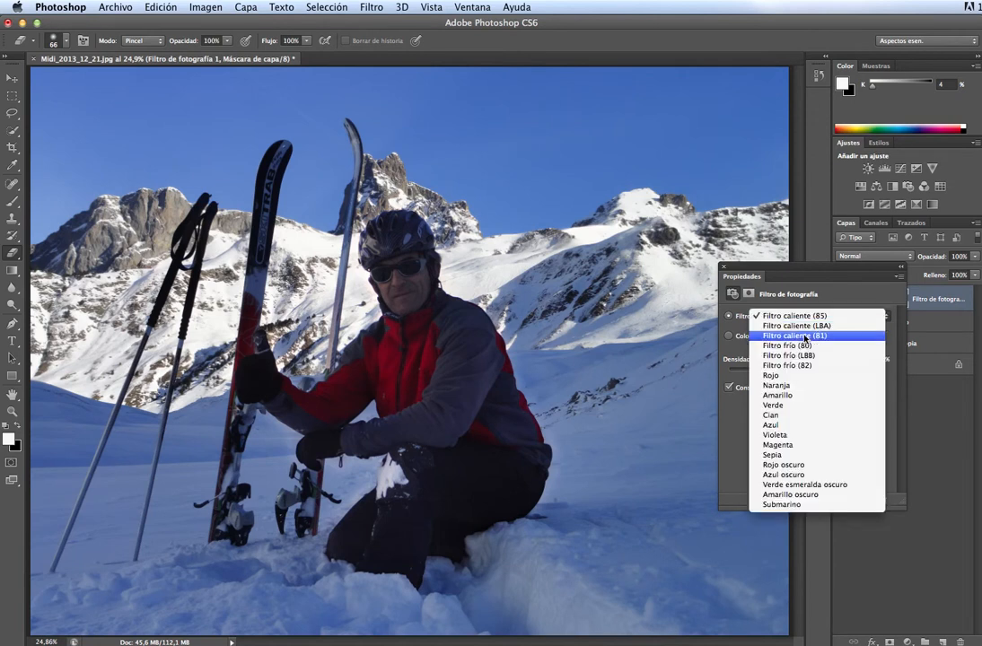
click(805, 345)
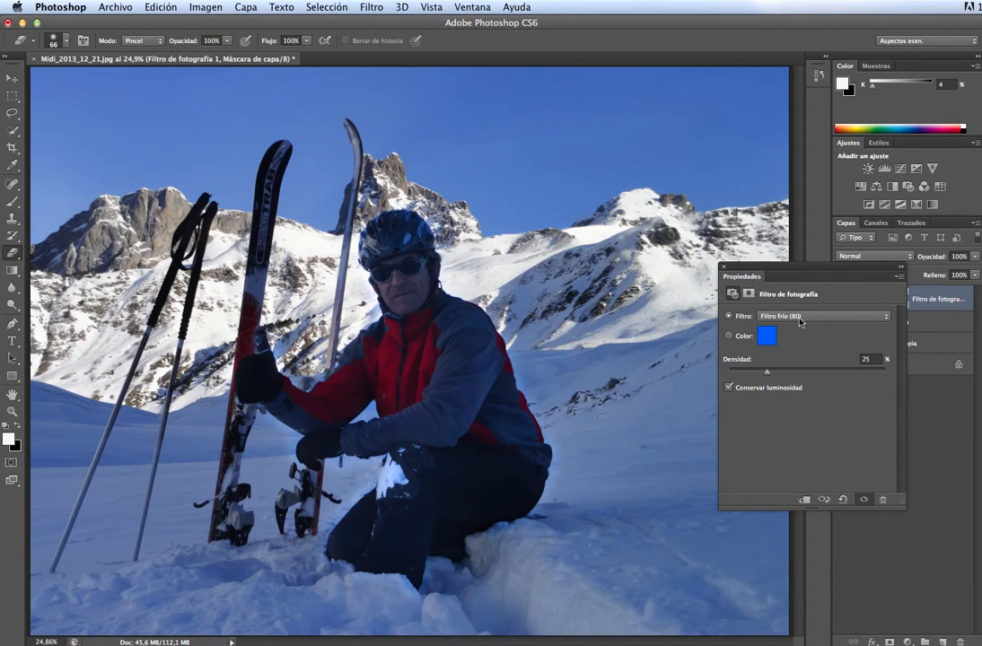
click(799, 318)
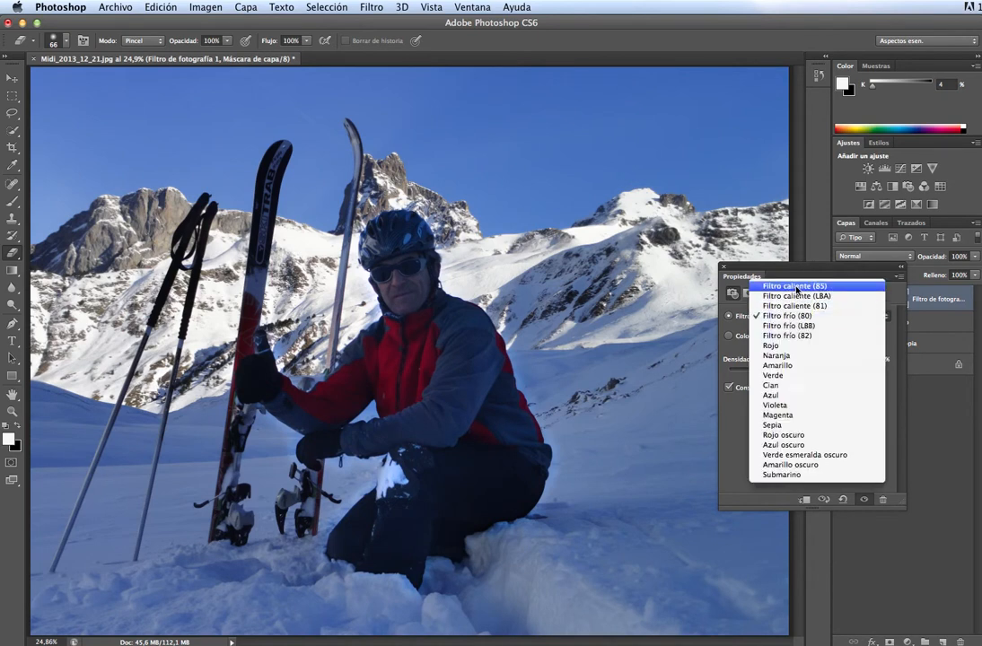
click(789, 283)
click(725, 267)
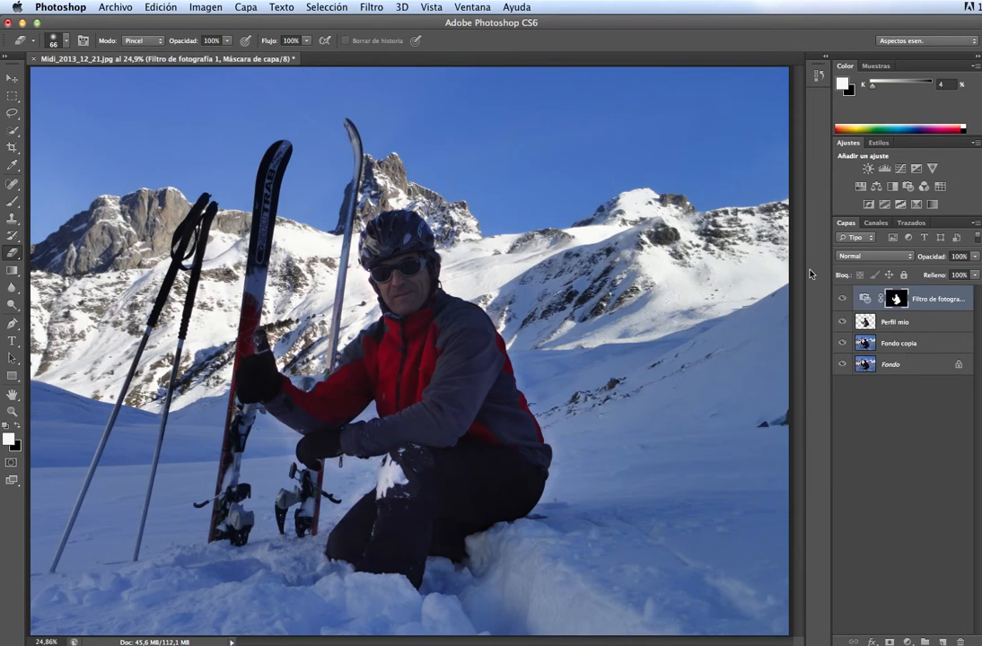
Move the masked photo filter layer below Perfil mio and delete it.
drag(919, 297, 910, 334)
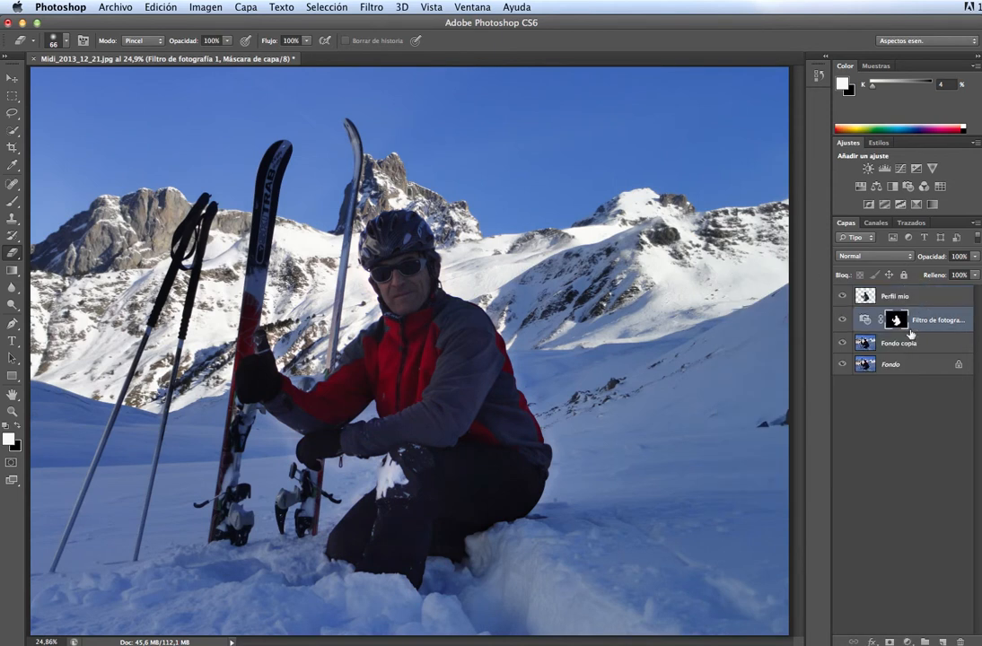
click(866, 344)
click(867, 321)
click(936, 319)
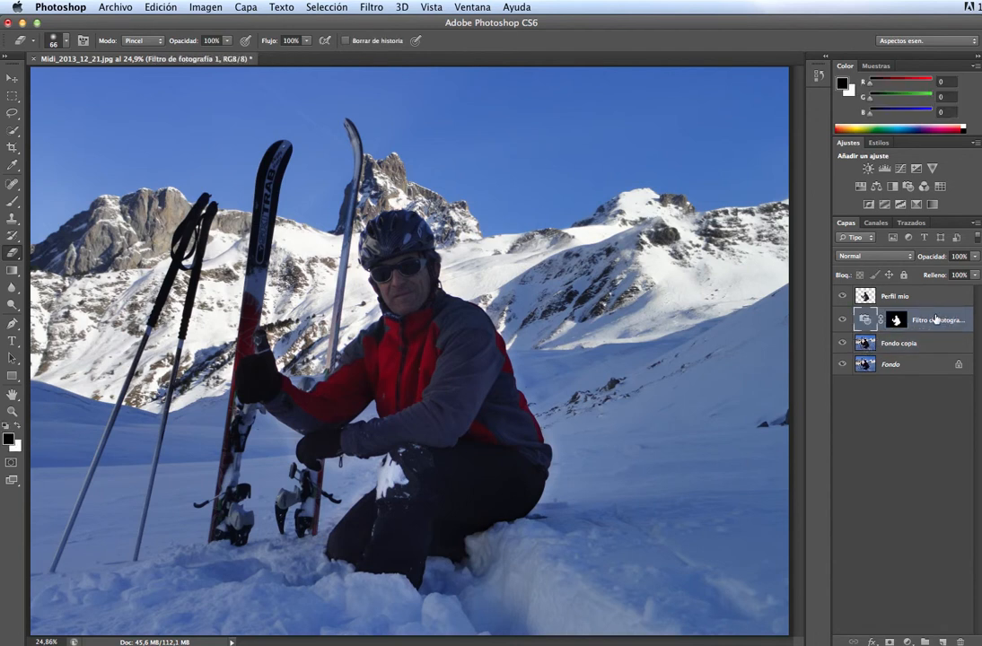
right_click(866, 324)
click(839, 427)
drag(859, 321, 962, 643)
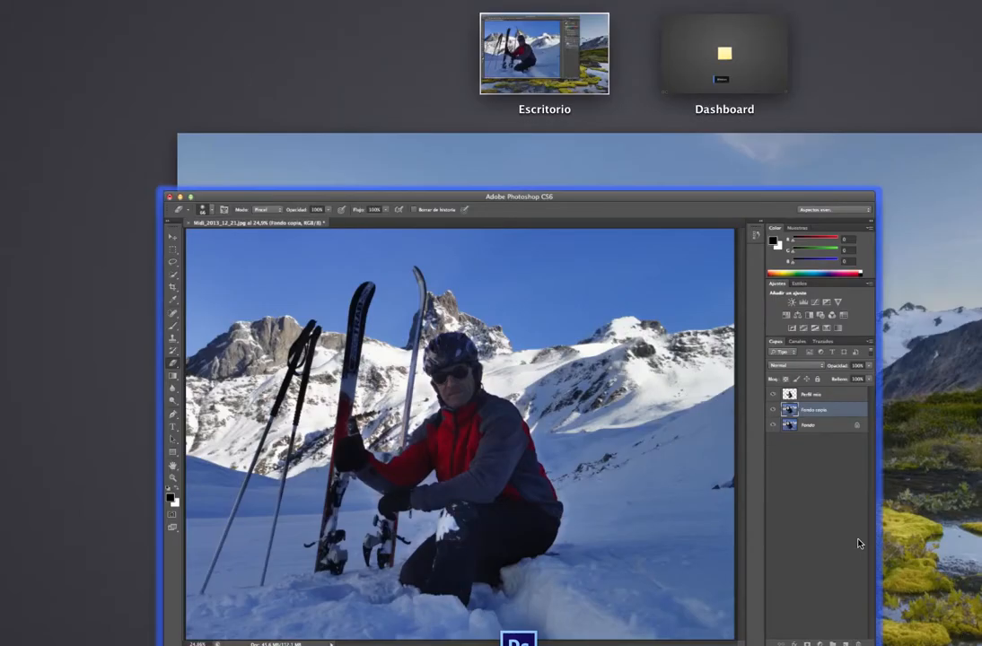
click(857, 538)
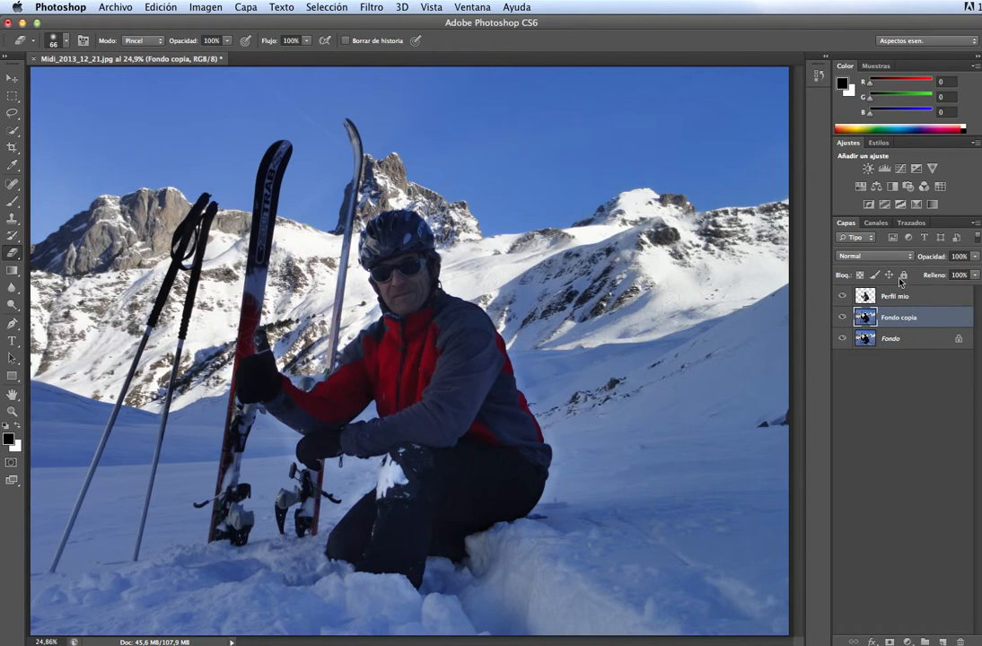
Add an unmasked Photo Filter adjustment directly above Fondo copia and try Filtro frío (80) on it.
click(908, 187)
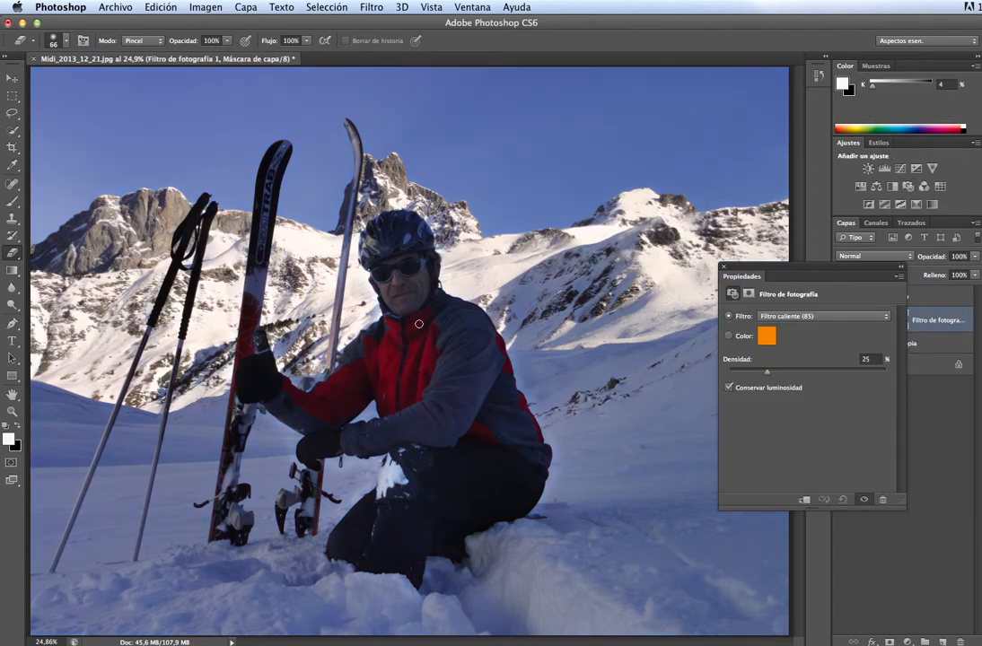
click(809, 316)
click(807, 324)
click(799, 318)
click(797, 338)
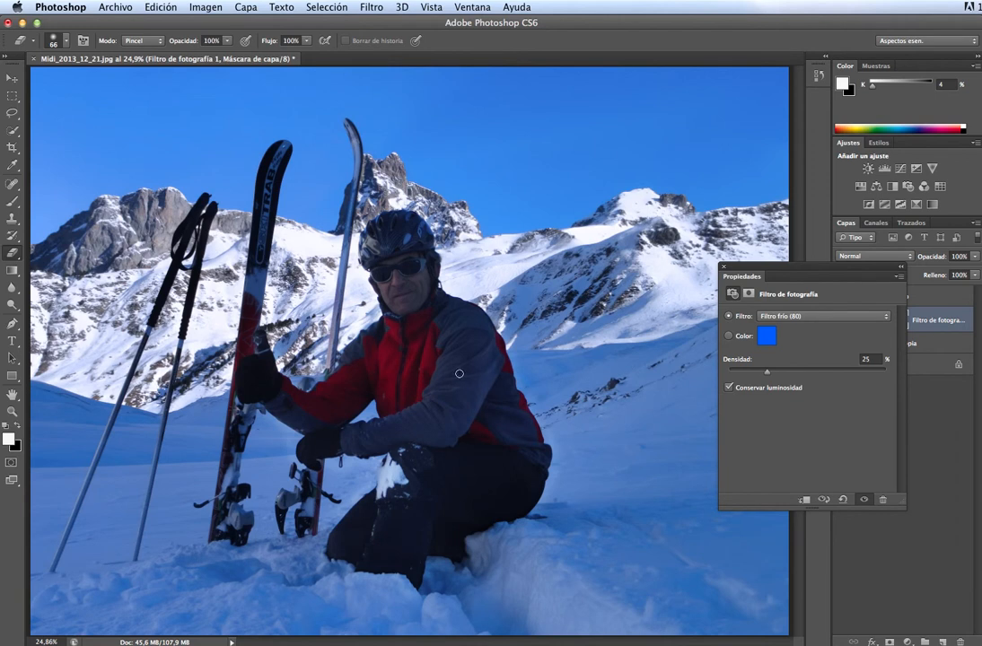
Compare the photo filter presets Naranja, Rojo oscuro, Sepia, Amarillo oscuro, Filtro caliente (85) and Magenta on the image.
click(829, 321)
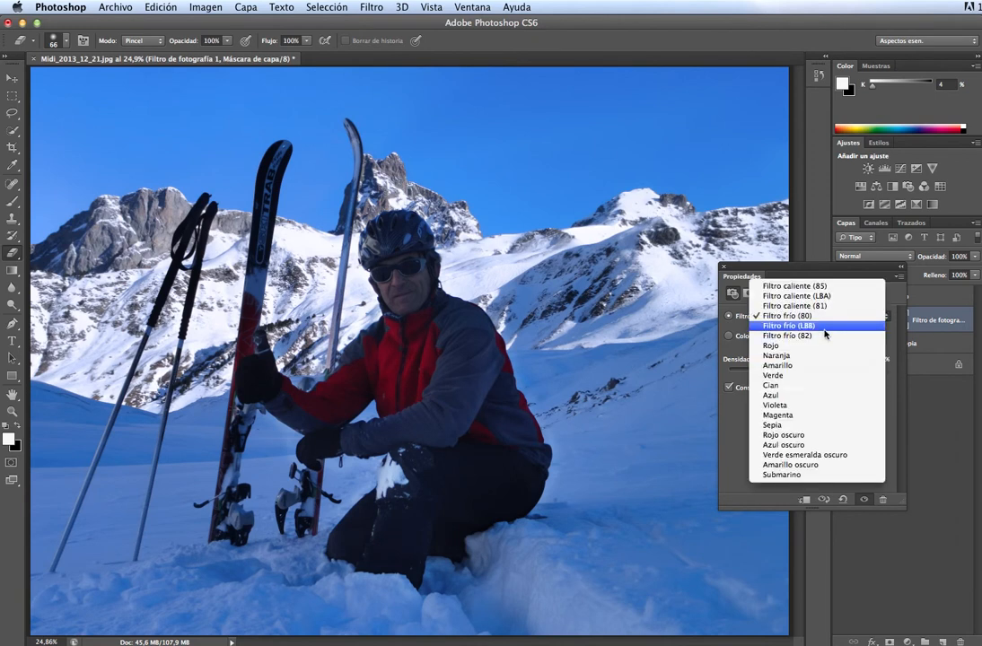
click(814, 358)
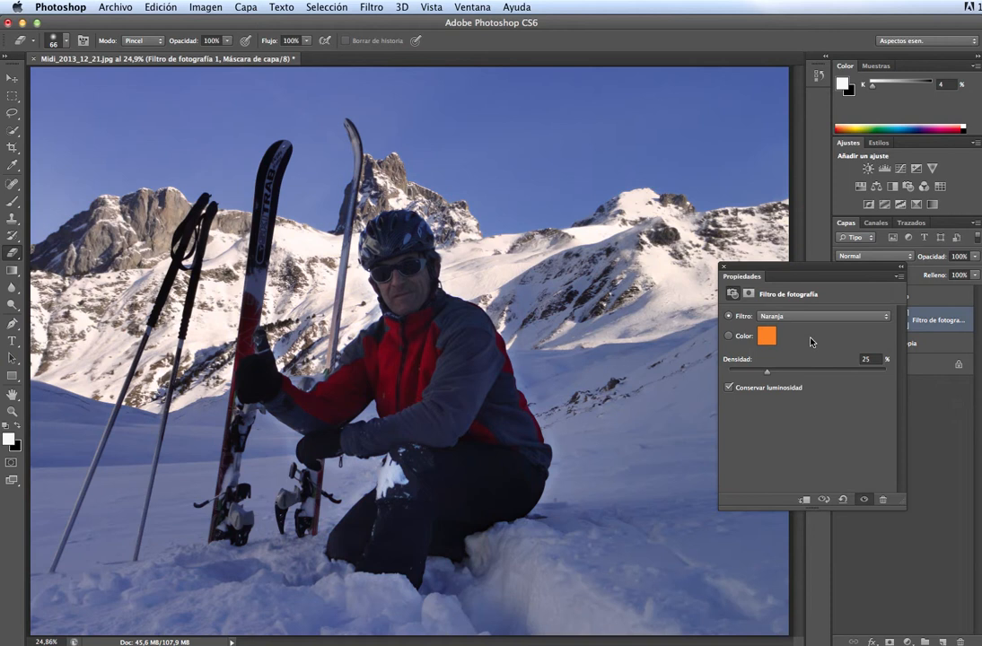
click(804, 317)
click(807, 395)
click(805, 319)
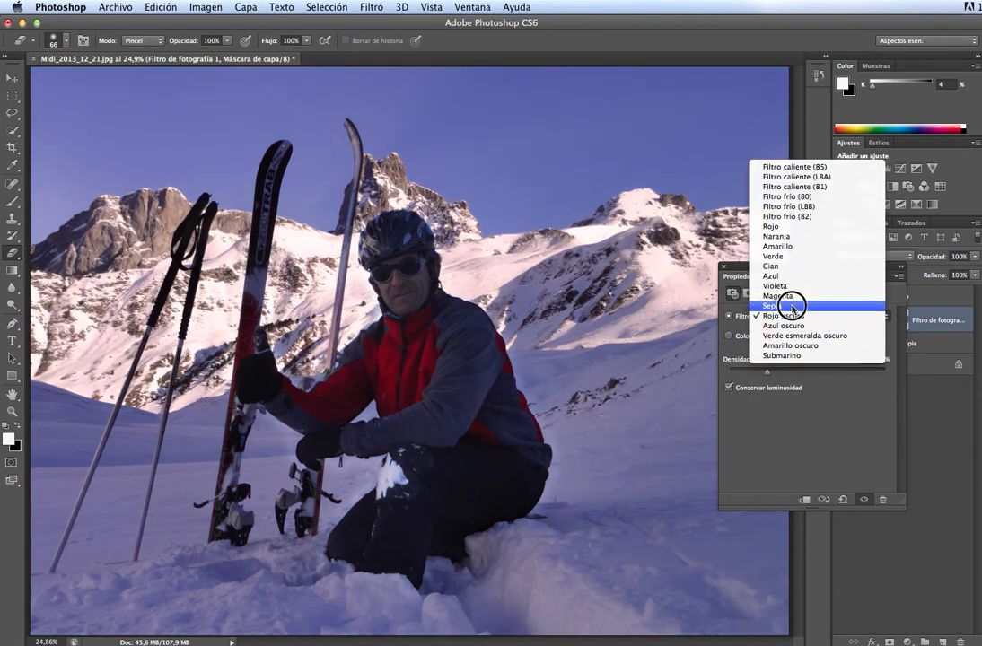
click(791, 306)
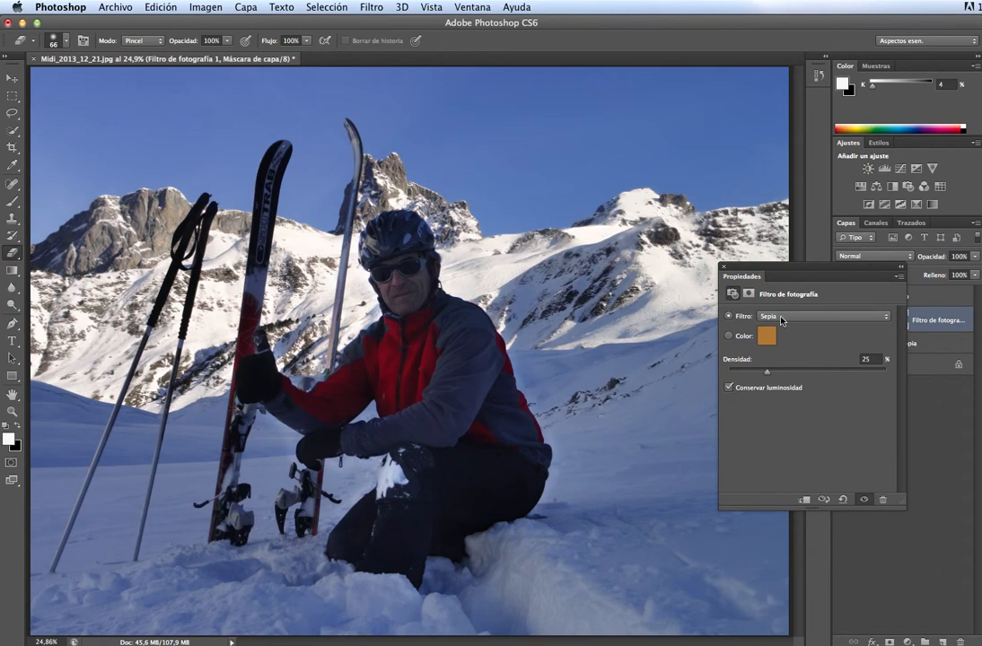
click(780, 317)
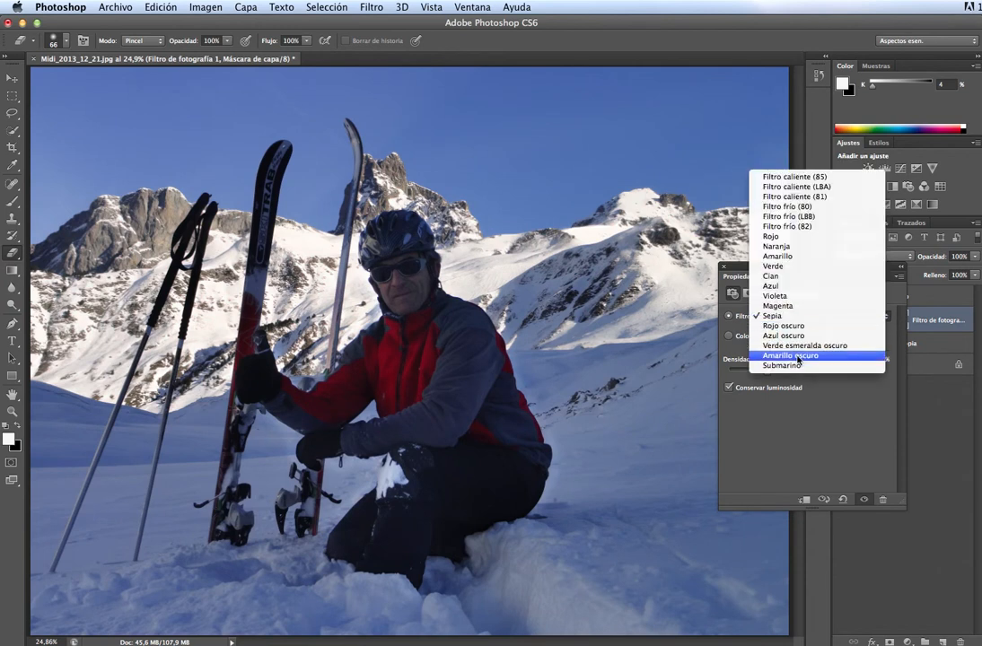
click(779, 356)
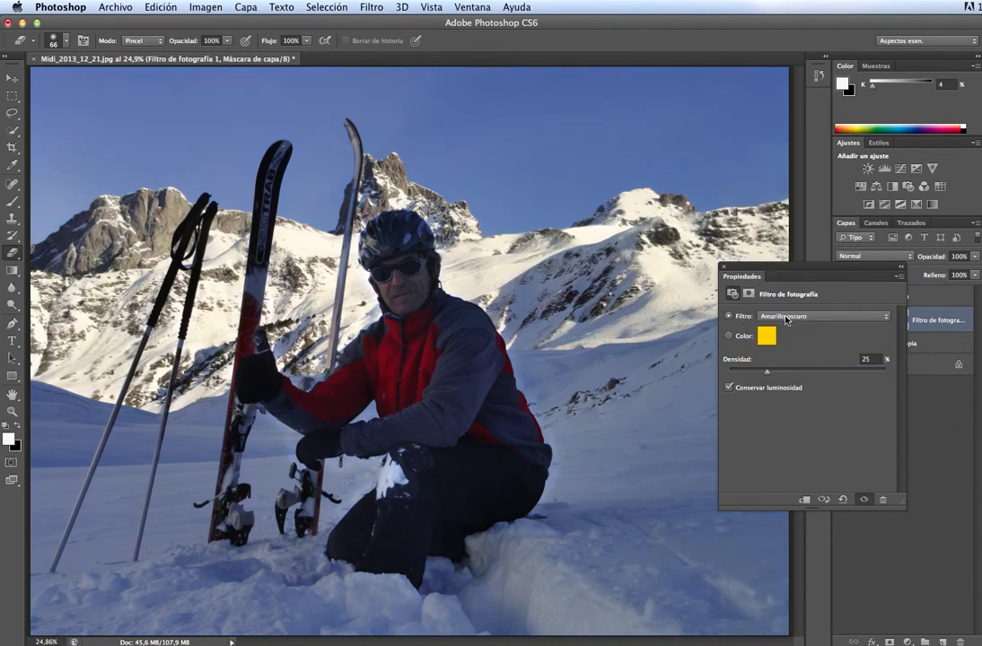
click(788, 320)
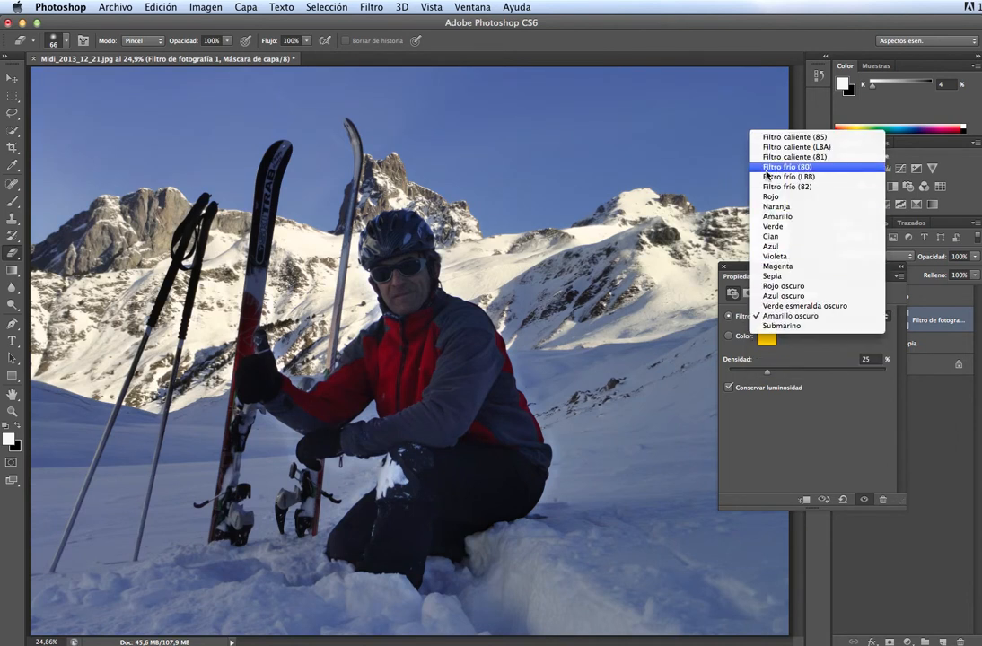
click(766, 137)
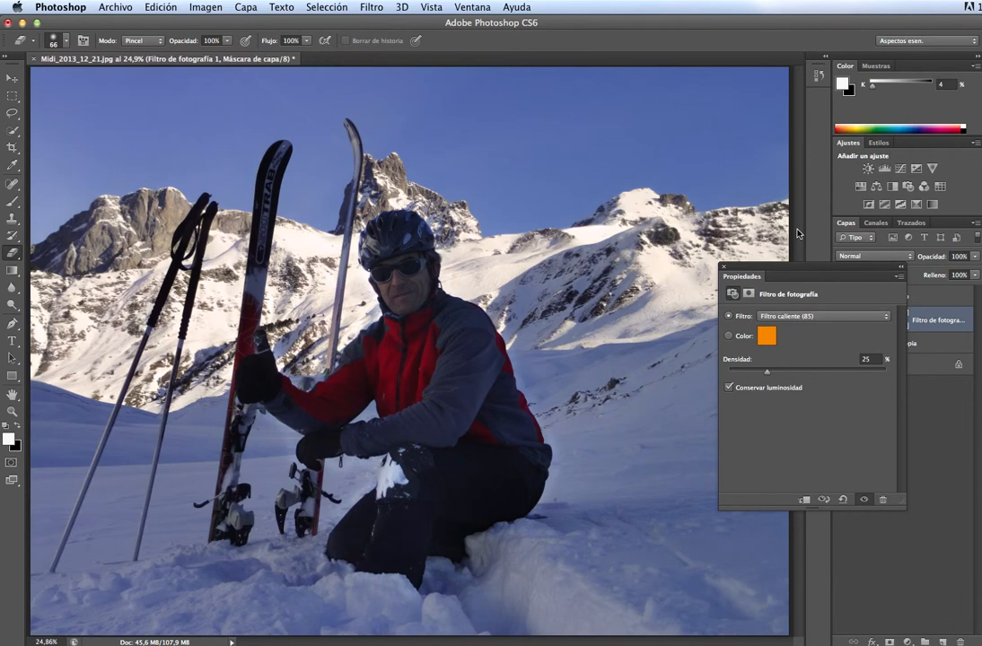
click(818, 322)
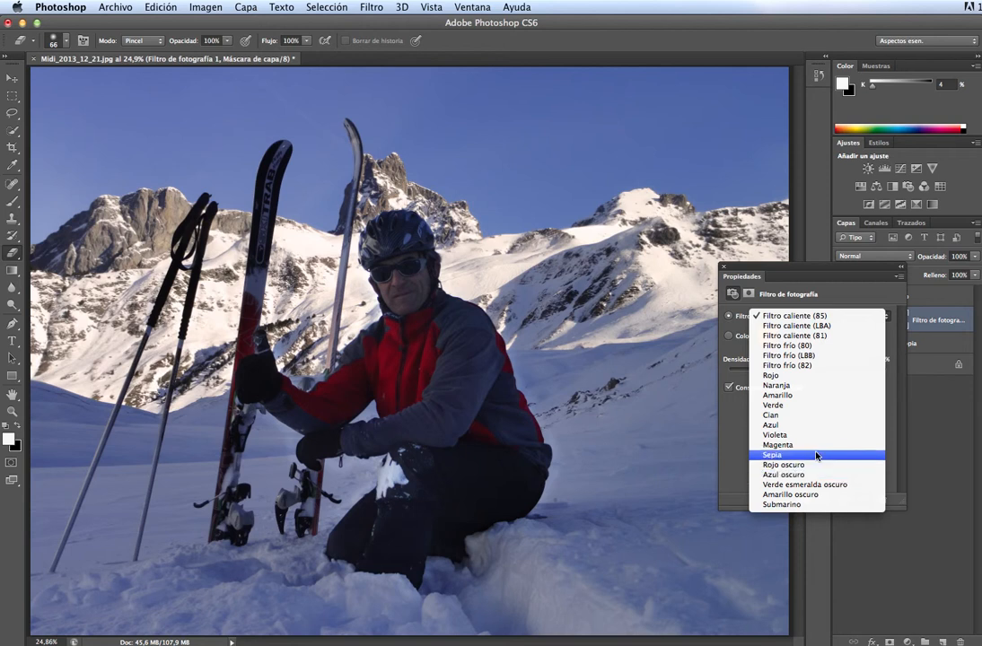
click(817, 445)
Set the photo filter to Sepia with a density of 18% and close its properties.
click(790, 321)
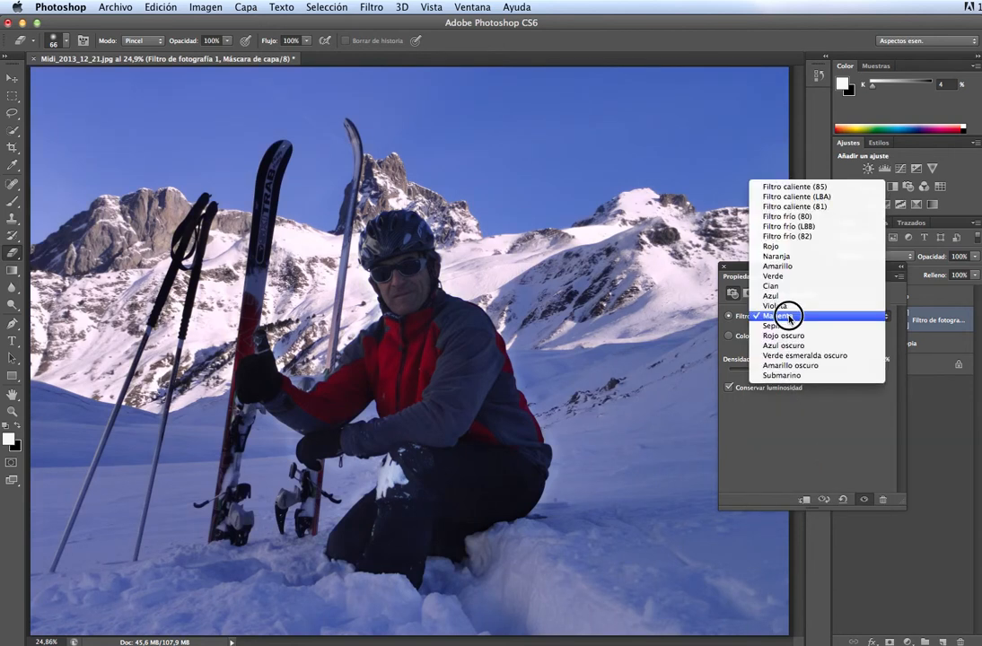
click(786, 325)
mouse_move(768, 374)
mouse_down()
mouse_move(851, 376)
mouse_move(754, 375)
mouse_up()
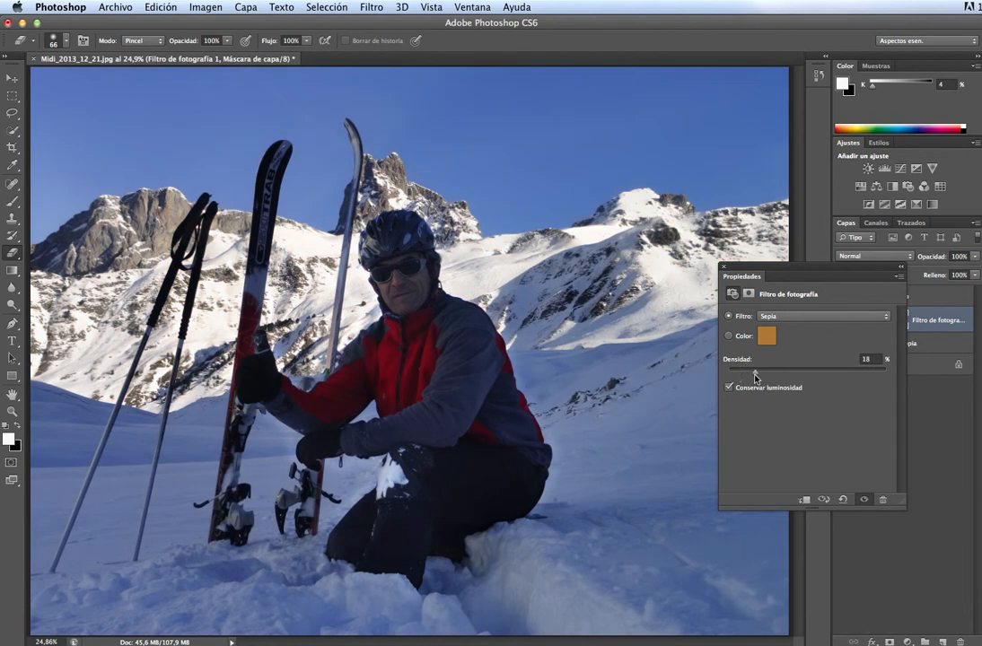
click(724, 267)
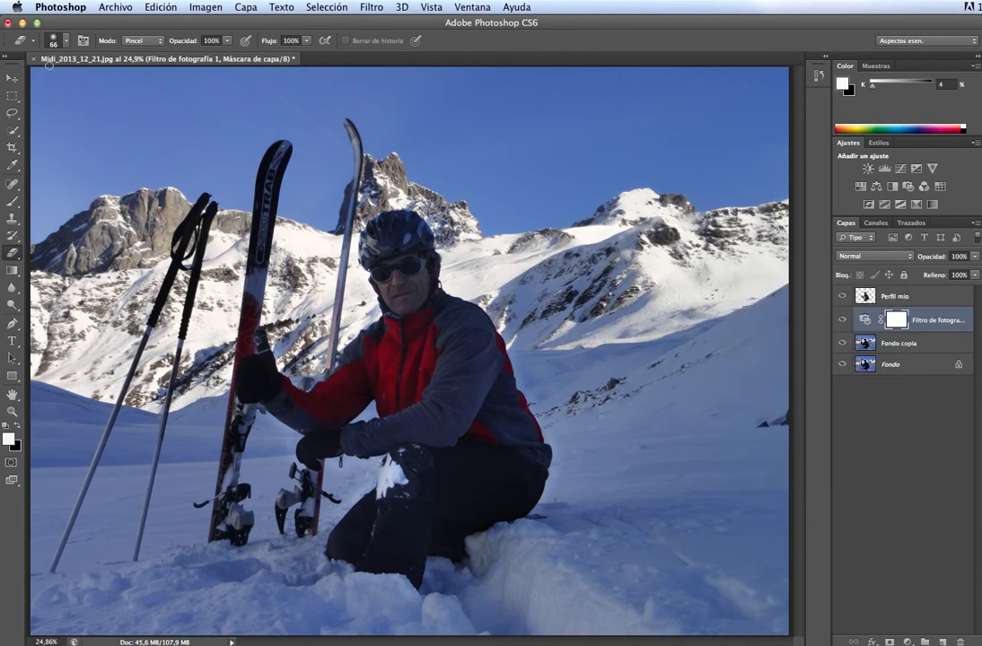
Open the Save for Web export for the layered image and move its dialog so the preview and settings are fully accessible.
click(81, 6)
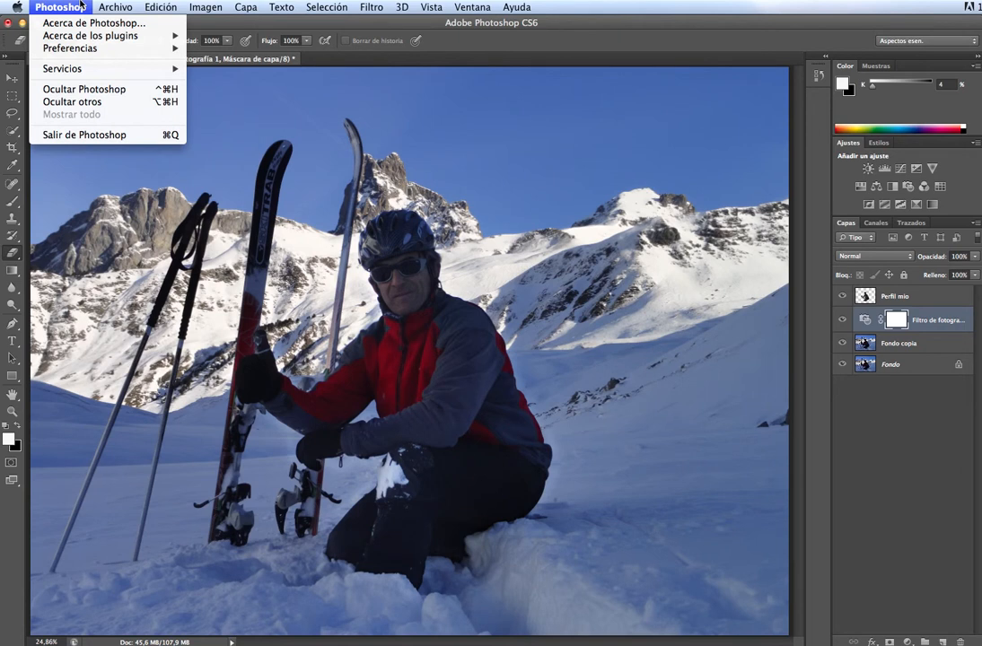
mouse_move(104, 6)
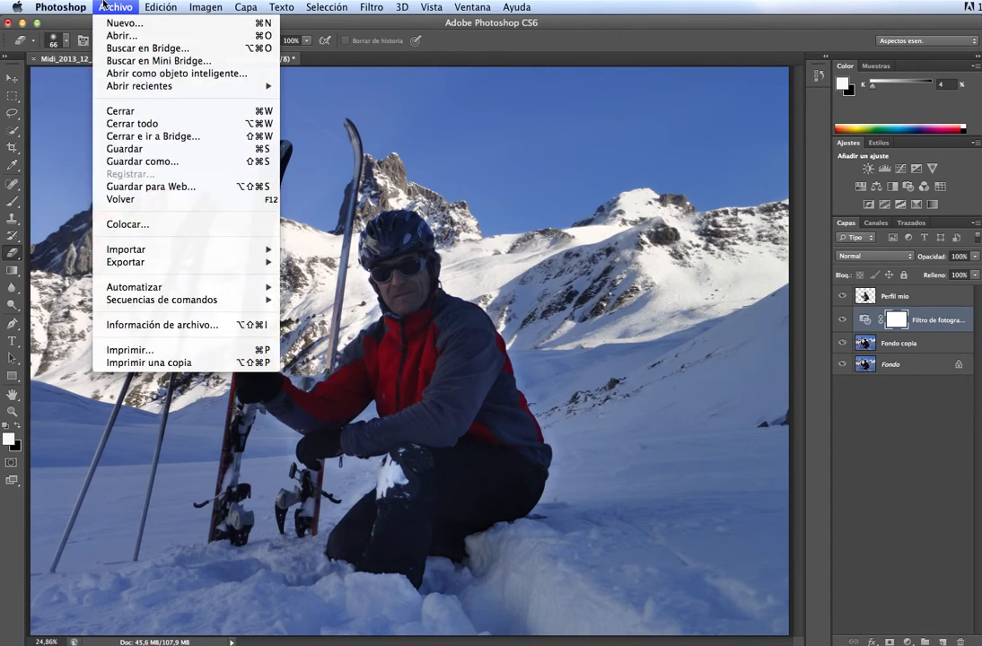
click(157, 187)
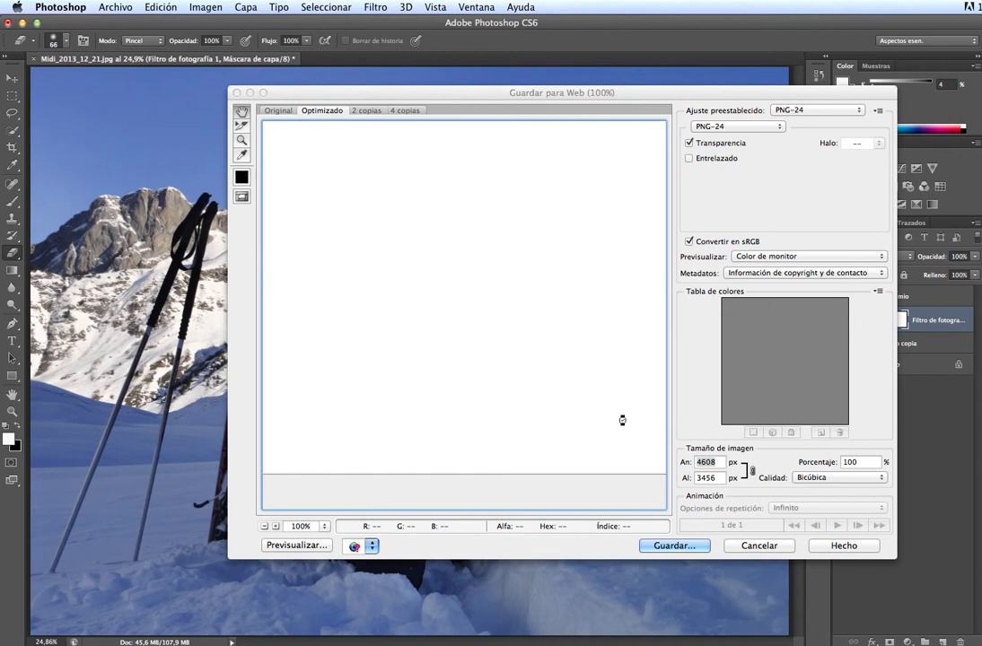
drag(446, 95, 856, 333)
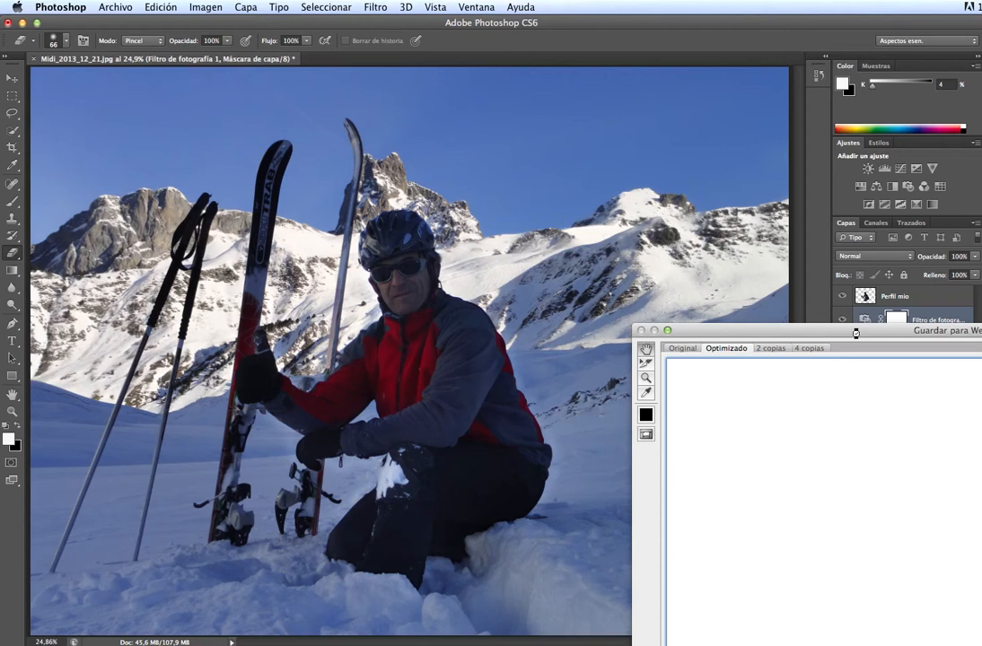
drag(856, 332, 694, 266)
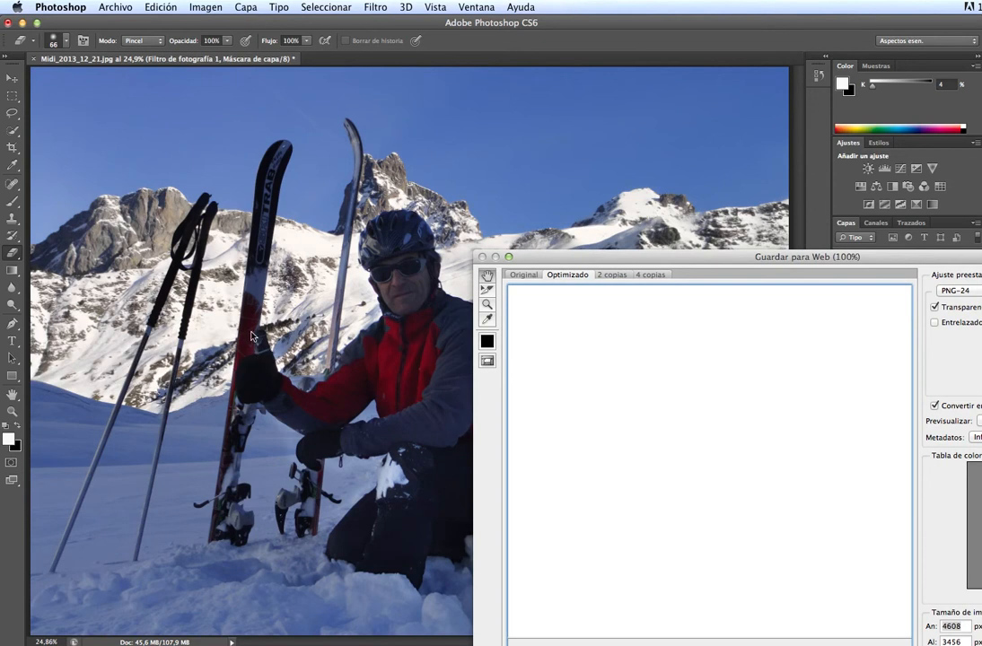
drag(669, 266, 342, 119)
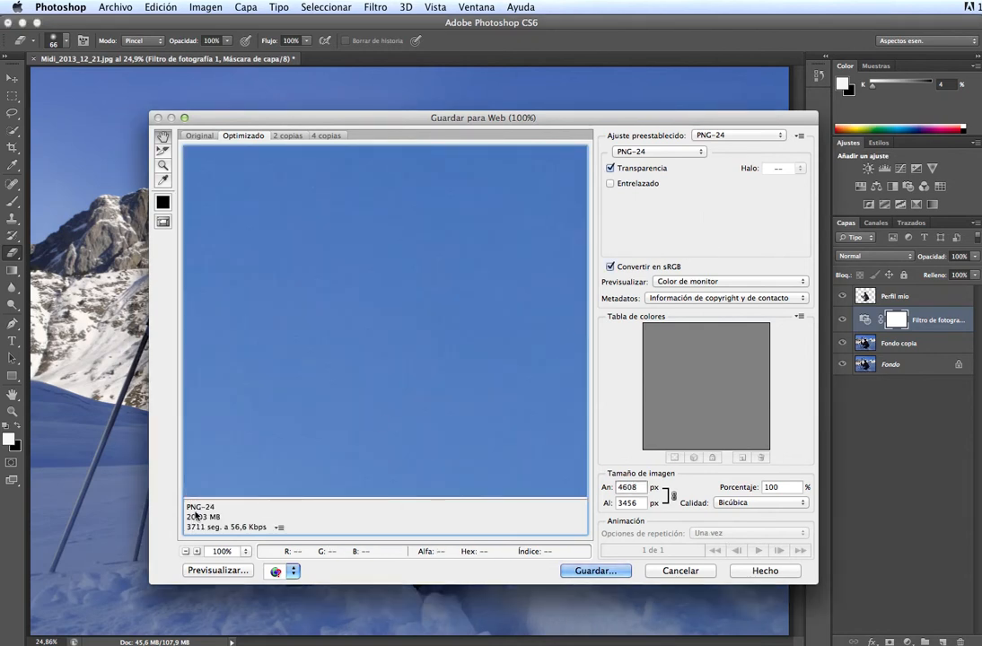
Scale the PNG-24 web export to 20% and save it as Midi_2013_12_21.png in the Escritorio folder.
double_click(793, 488)
text(20)
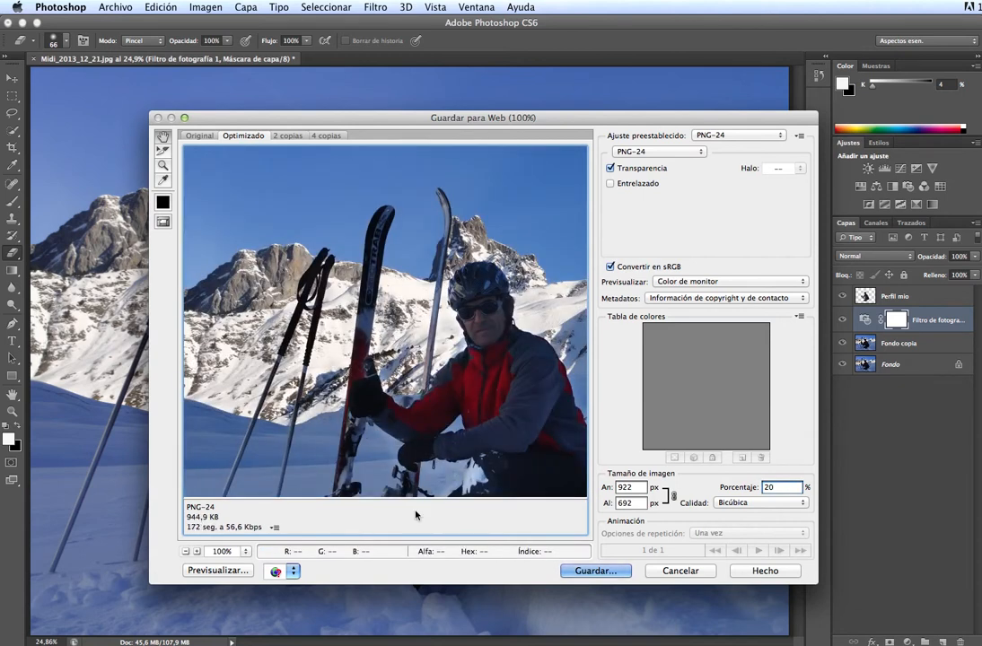
click(599, 573)
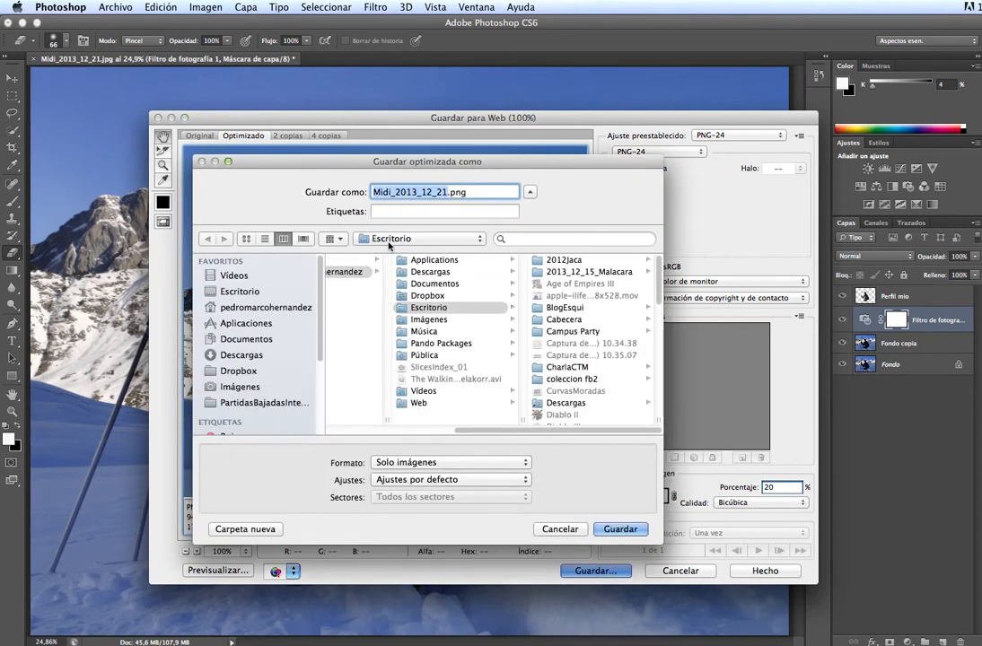
click(620, 530)
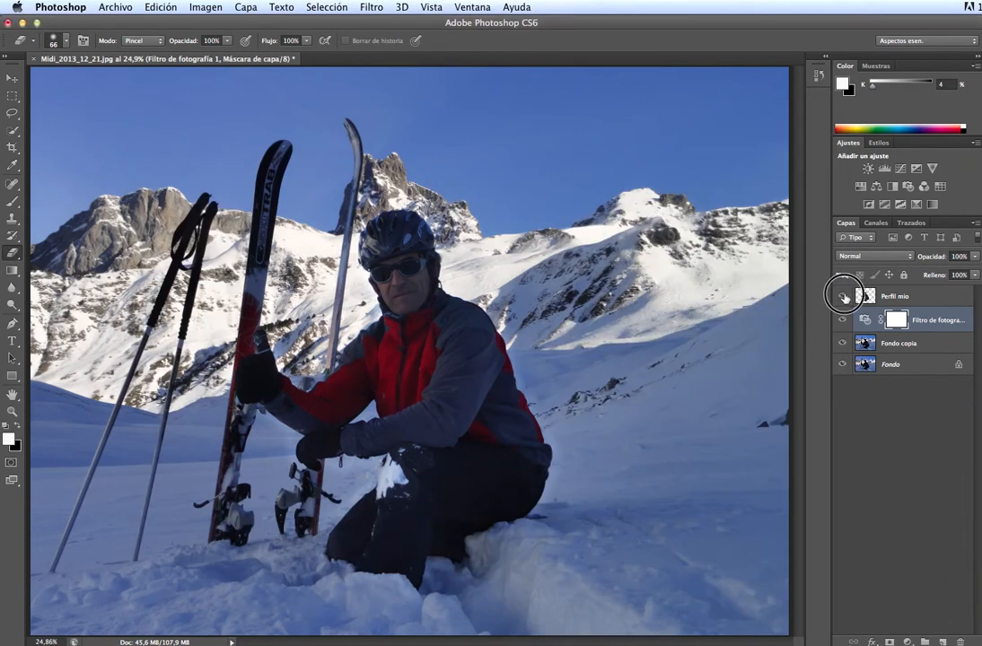
Toggle the visibility of the Perfil mio layer and the photo filter layer one at a time to compare their effects.
click(844, 297)
click(843, 297)
click(844, 297)
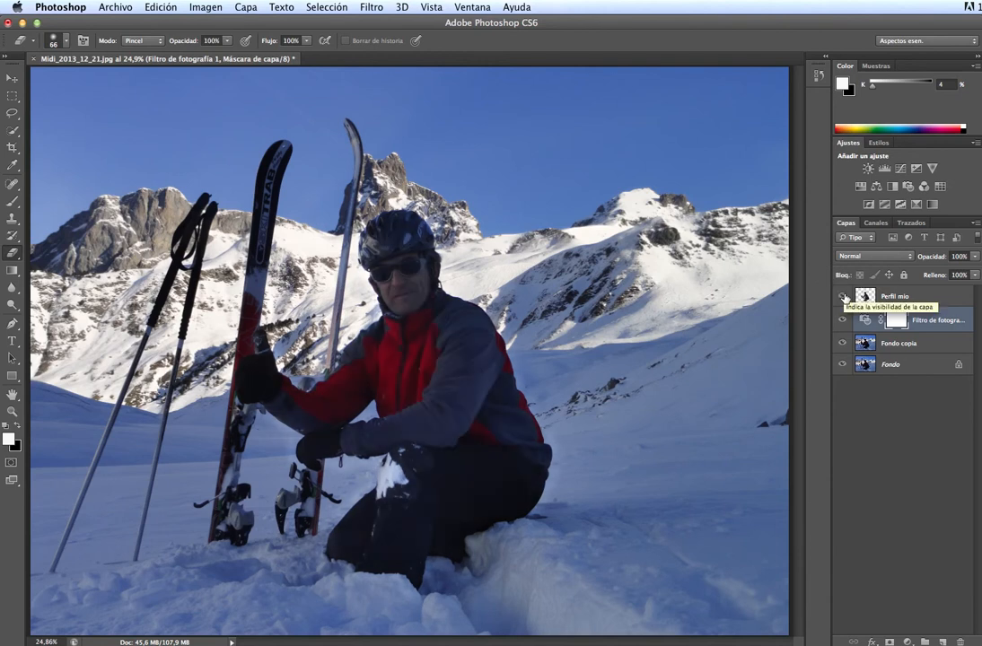
click(841, 319)
click(841, 318)
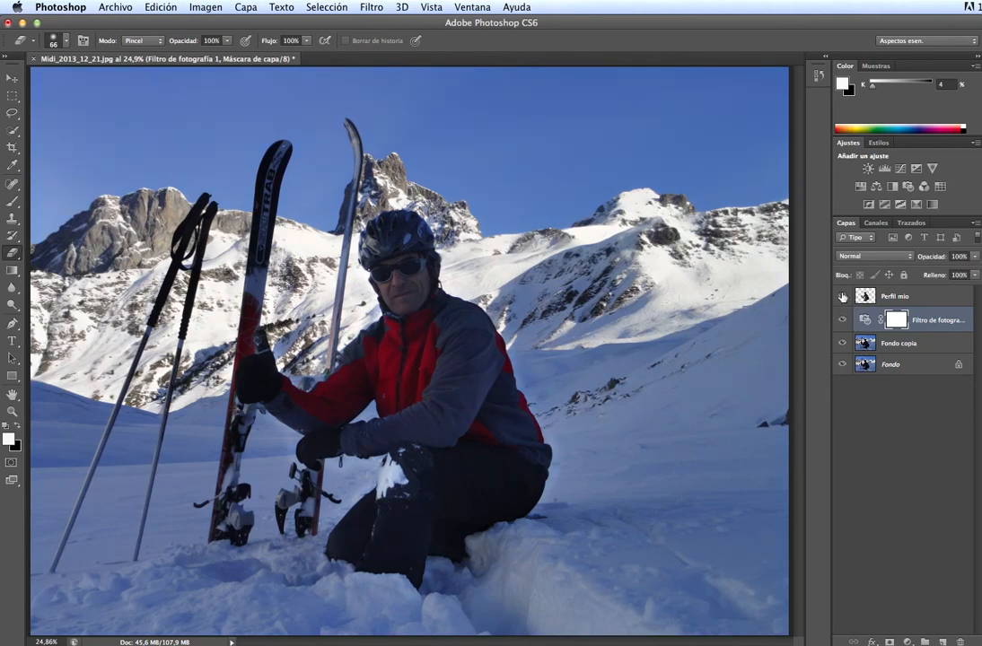
Hide Perfil mio and the photo filter together to compare with the unedited photo, and show both layers again.
click(842, 298)
click(842, 320)
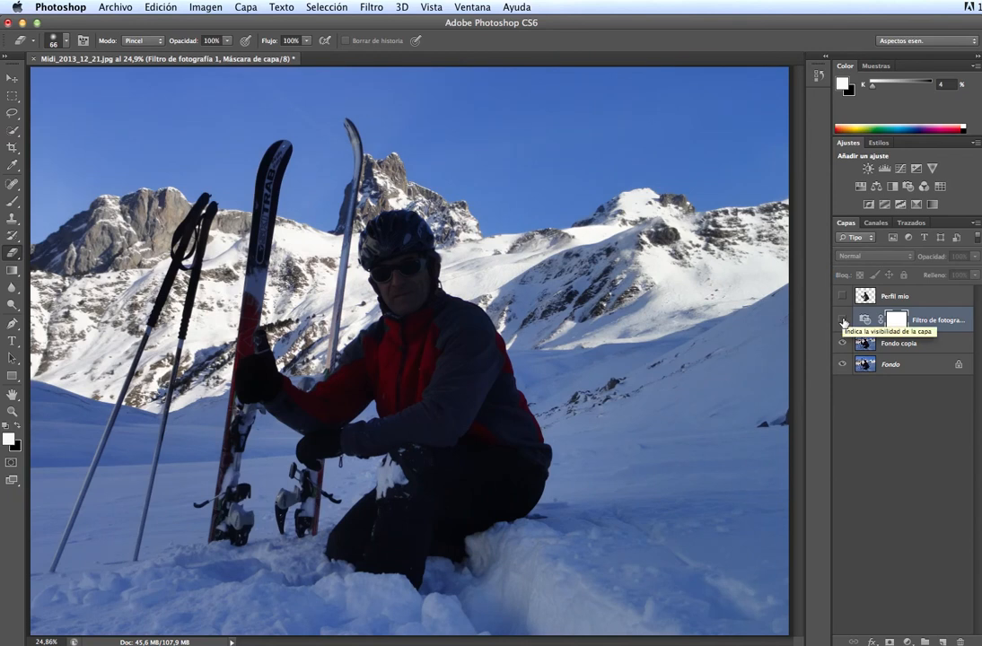
click(842, 320)
click(842, 296)
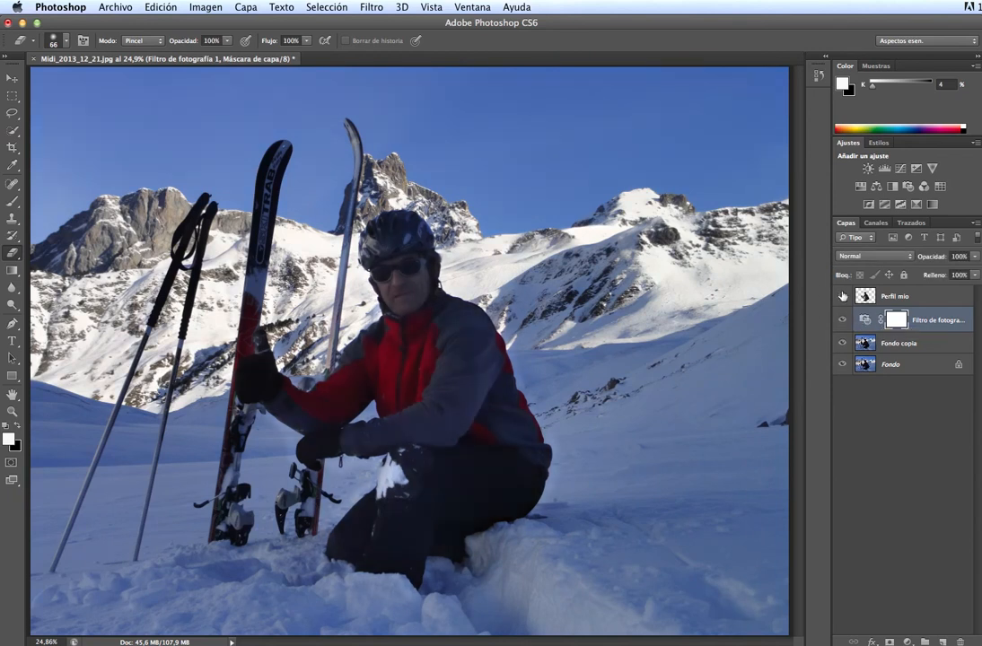